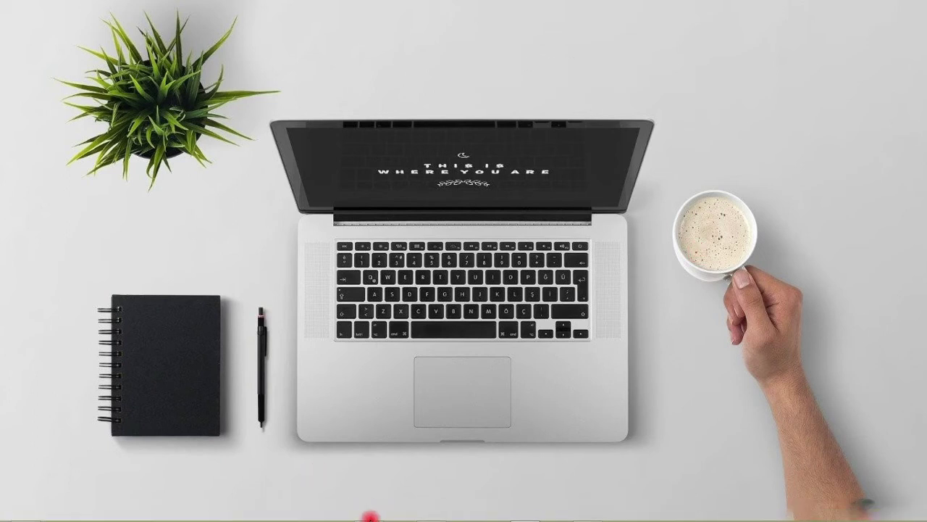
# Create a new document named "2022 CALENDAR" using the International Paper type at A3 size
pyautogui.click(369, 512)
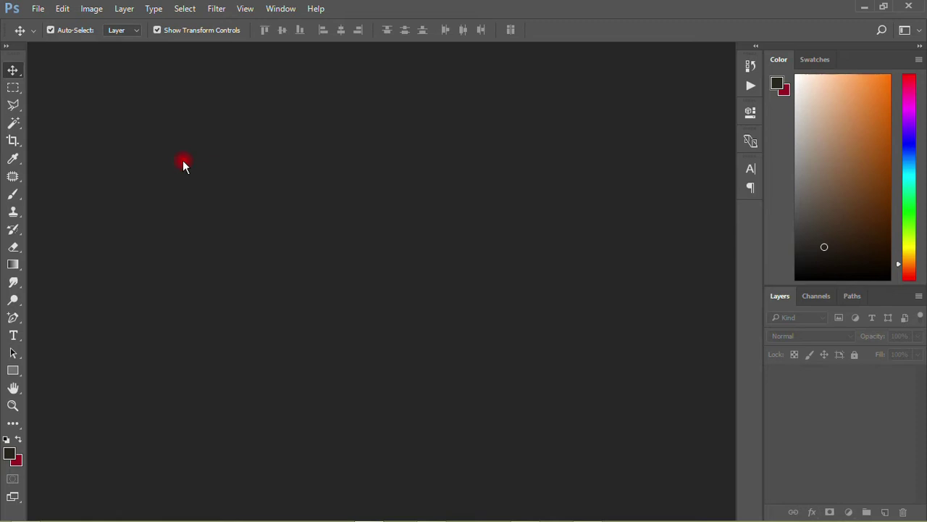
pyautogui.click(38, 8)
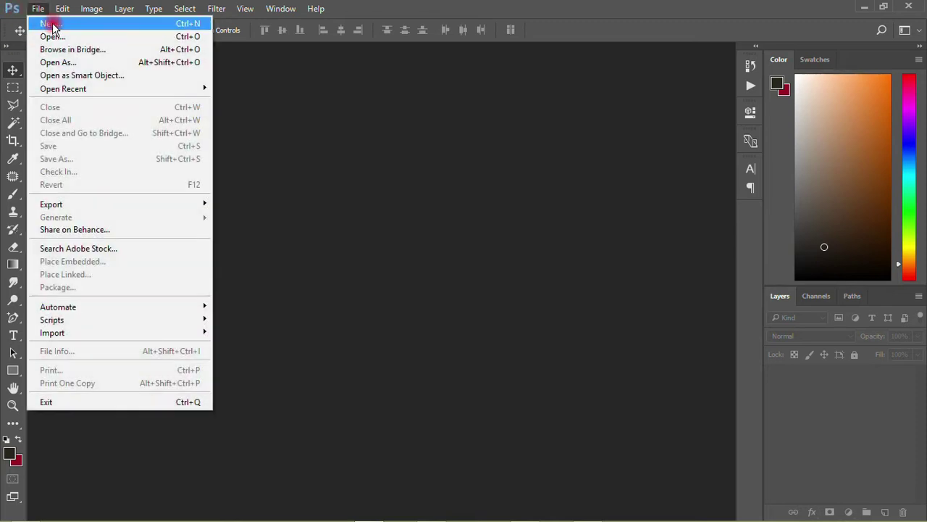
pyautogui.click(53, 27)
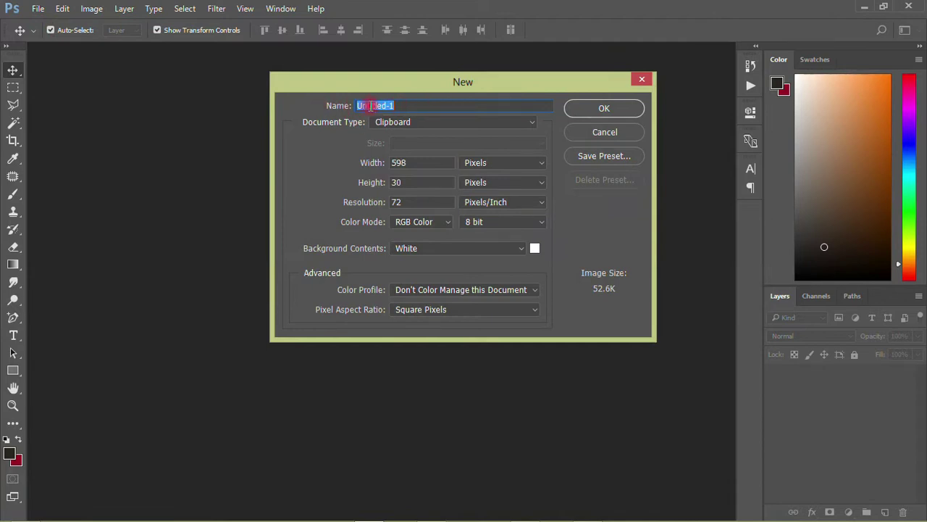
pyautogui.write('2022 CALENDAR')
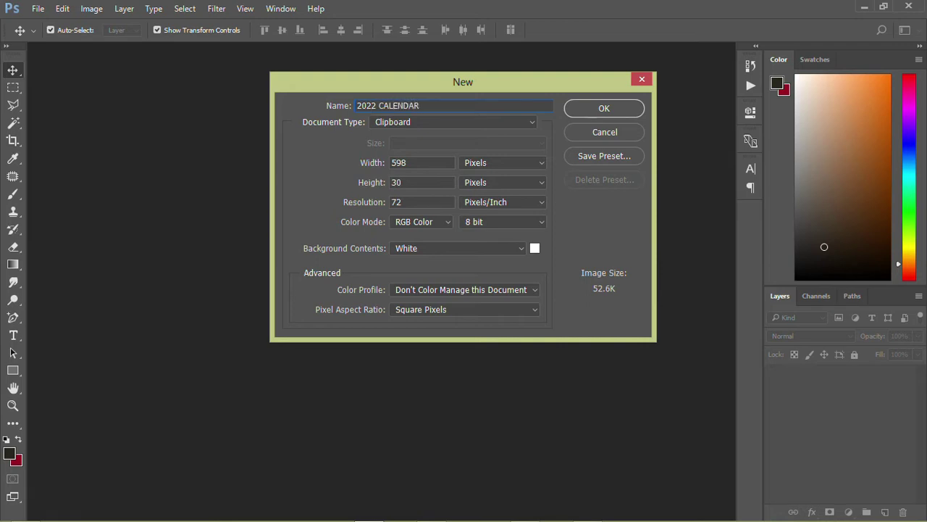
pyautogui.click(411, 123)
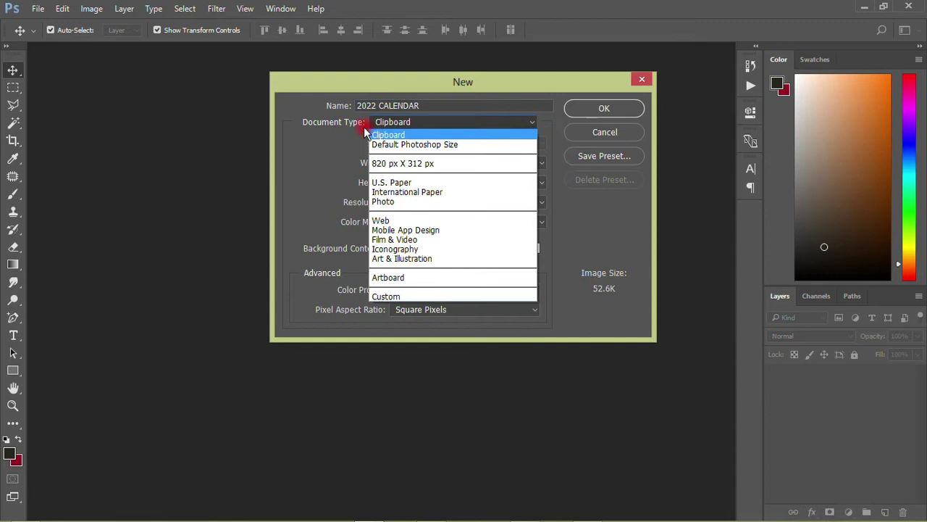
pyautogui.click(393, 193)
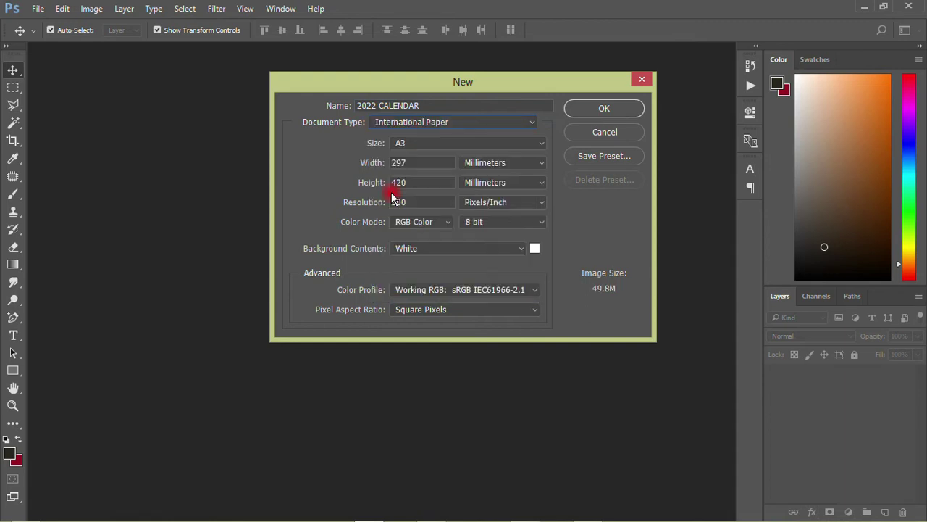
pyautogui.click(412, 142)
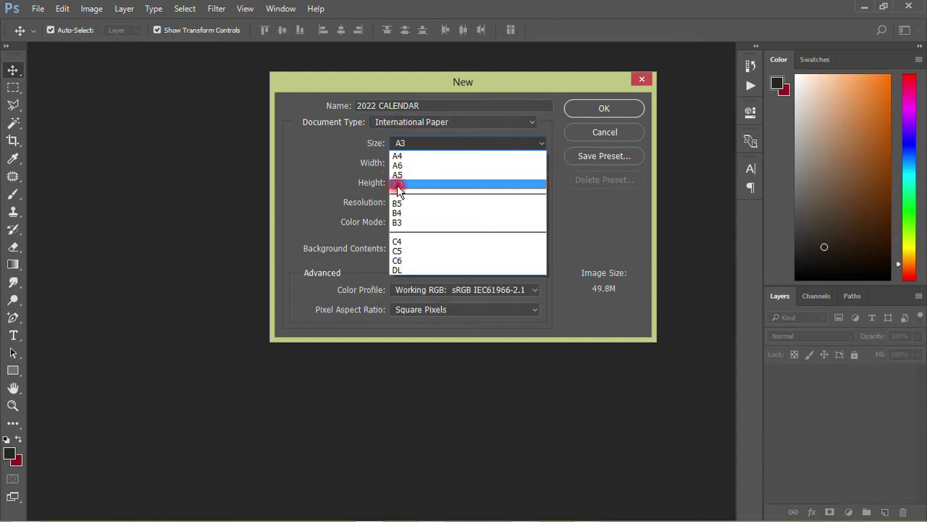
pyautogui.click(399, 185)
pyautogui.click(599, 107)
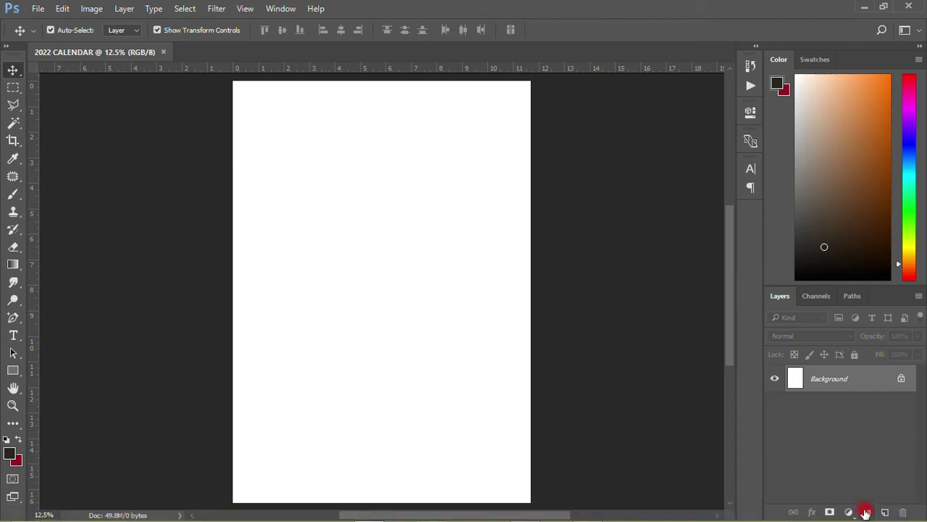
# Add a layer group named "BACKGROUND" above the Background layer and deselect it
pyautogui.click(865, 512)
pyautogui.doubleClick(823, 372)
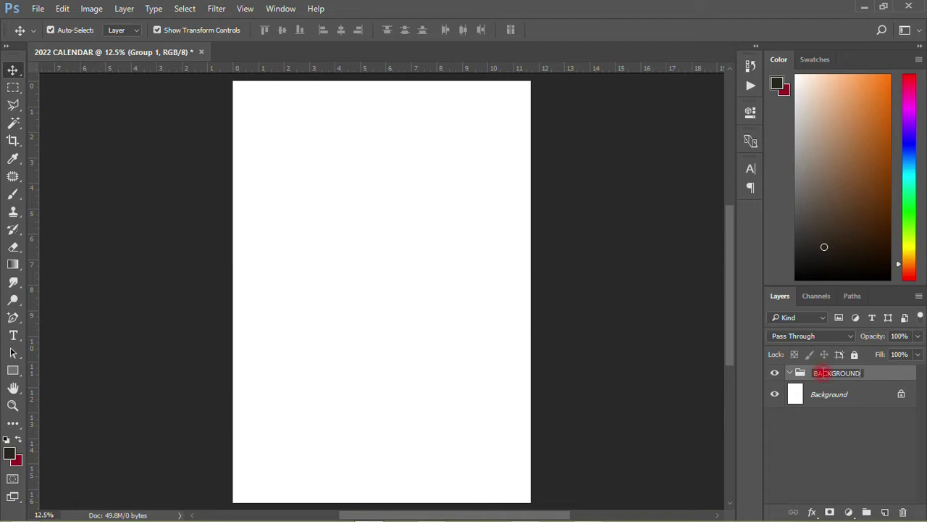
pyautogui.press('Return')
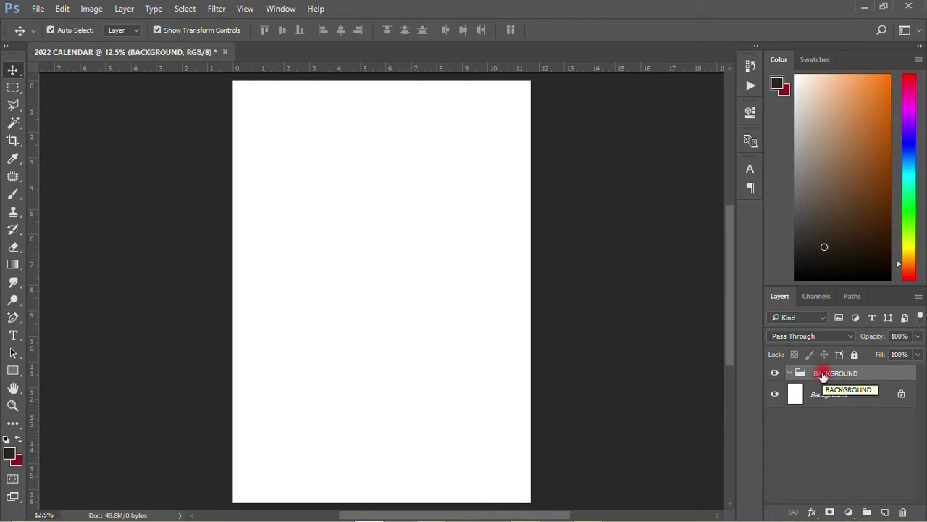
pyautogui.click(482, 313)
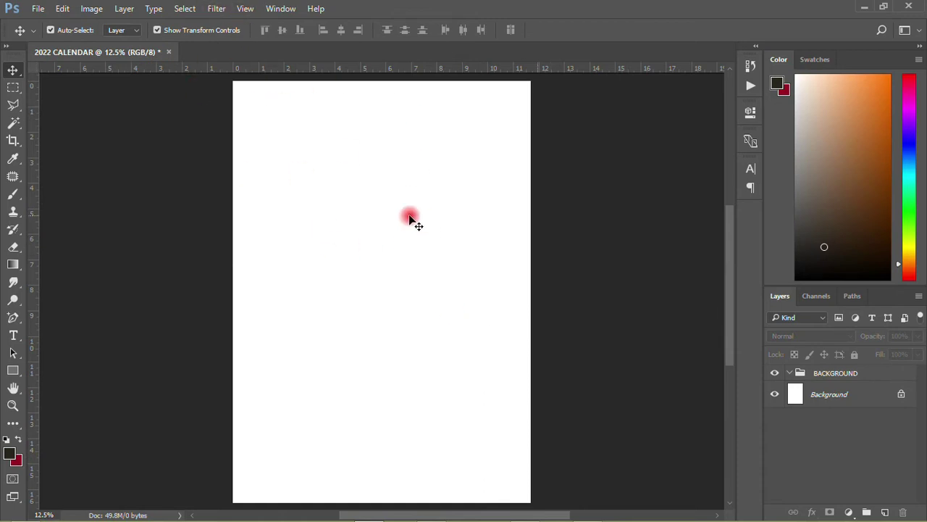
# Add a vertical guide at the 50% position, down the middle of the page
pyautogui.click(244, 10)
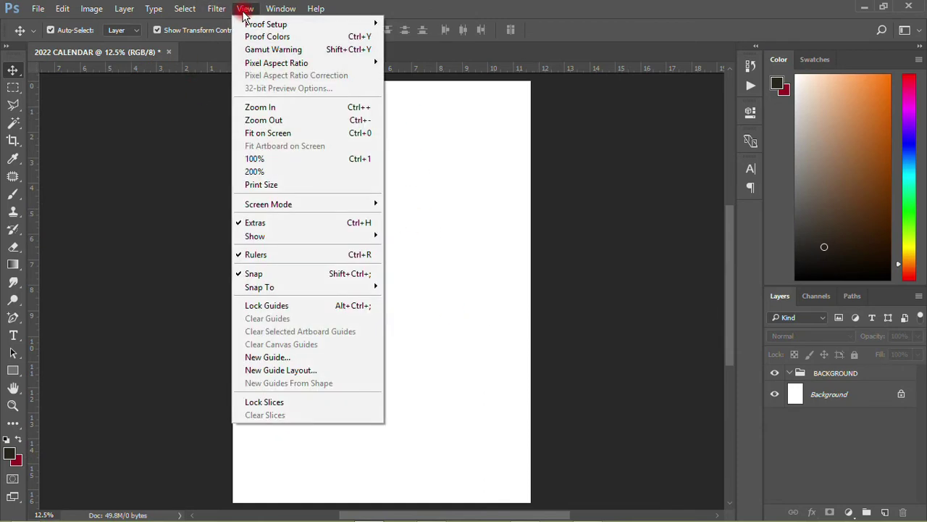
pyautogui.click(244, 10)
pyautogui.click(244, 10)
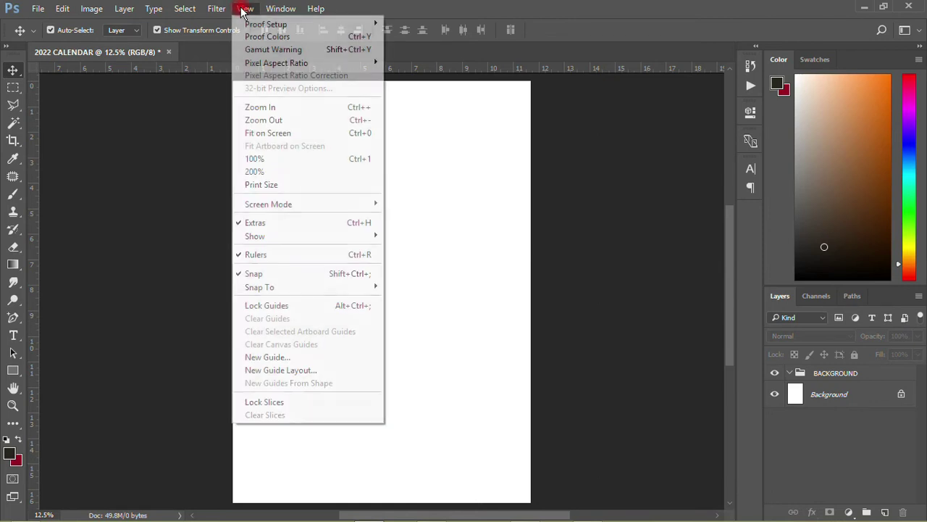
pyautogui.click(288, 358)
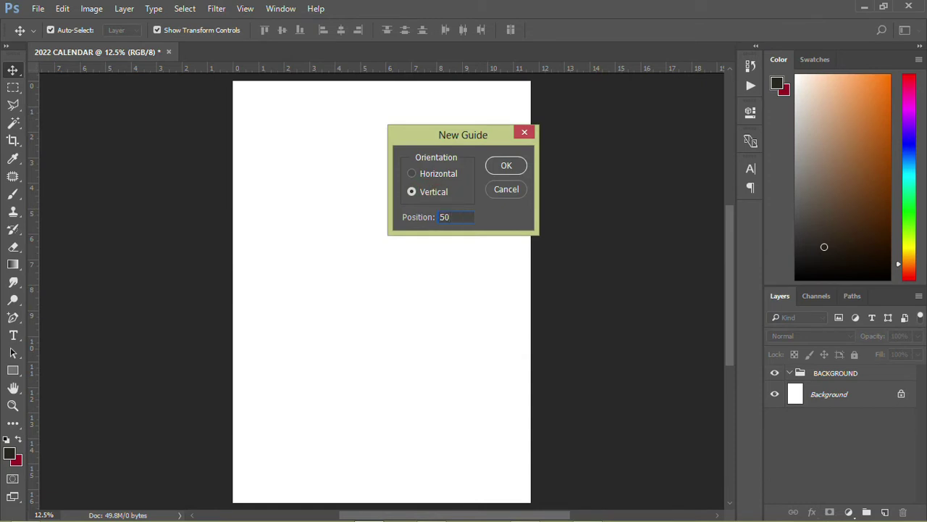
pyautogui.press('Return')
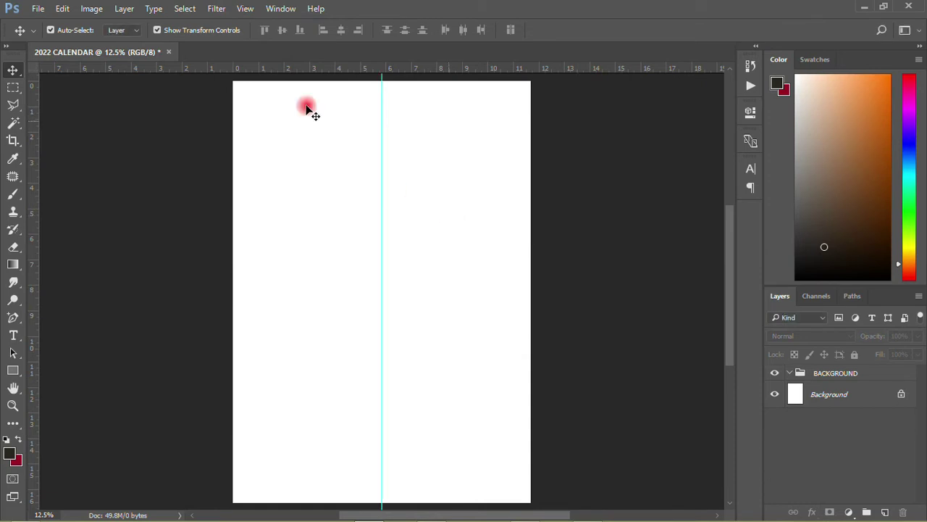
# Add a horizontal guide at the 50% position, across the middle of the page
pyautogui.click(248, 8)
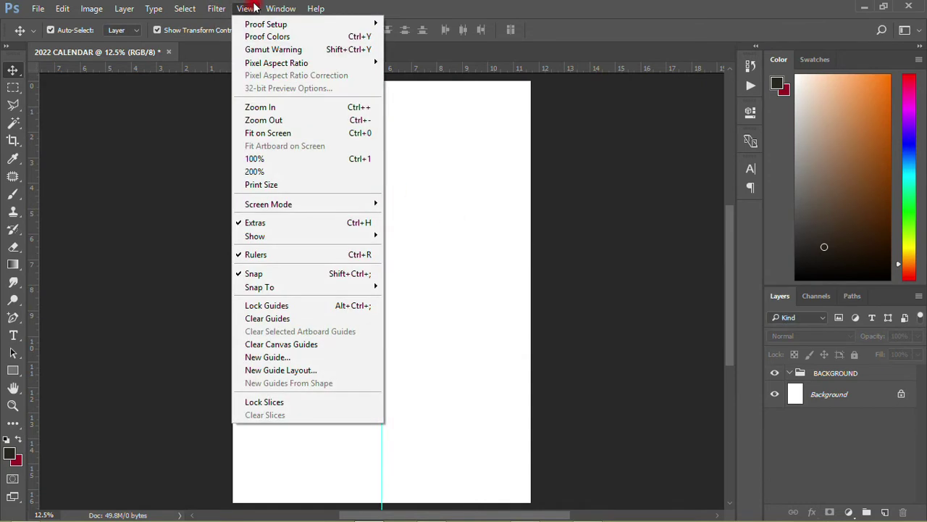
pyautogui.click(265, 358)
pyautogui.click(439, 173)
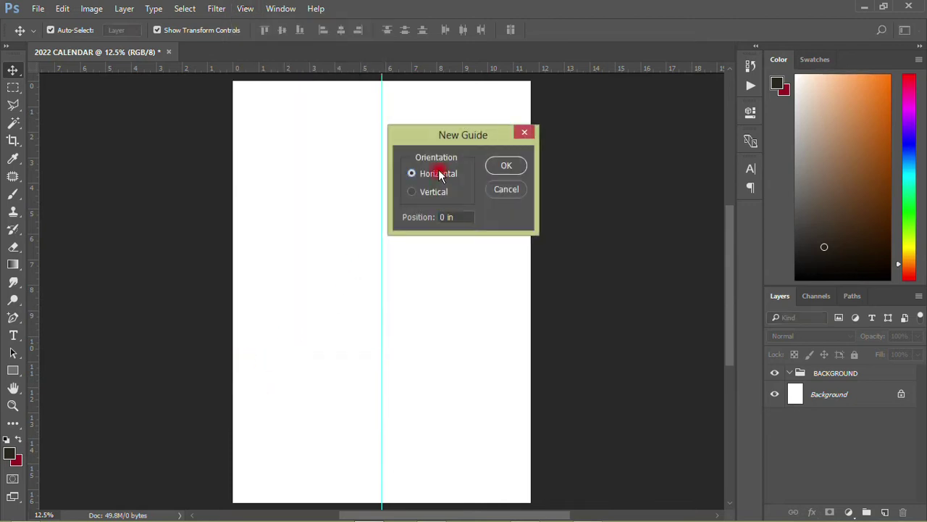
pyautogui.doubleClick(451, 217)
pyautogui.write('50')
pyautogui.click(506, 165)
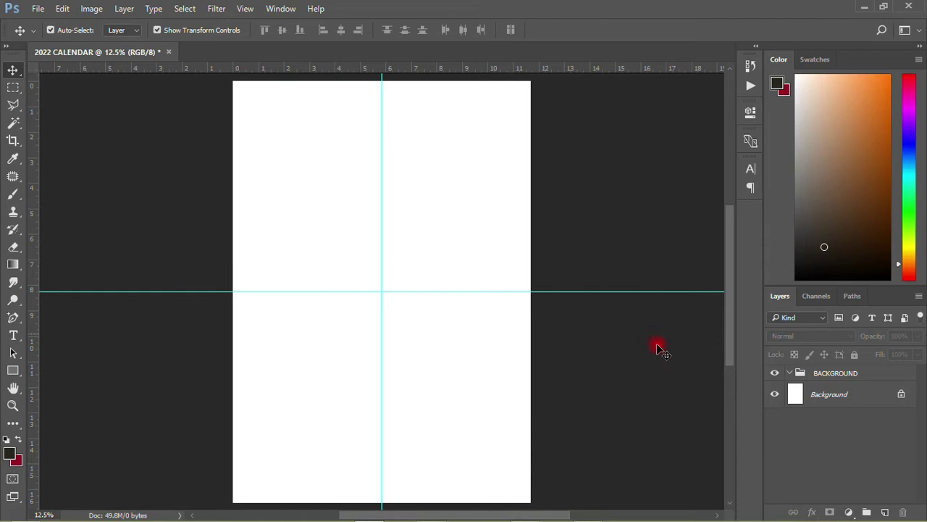
# In the BACKGROUND group, draw a rectangle about 3732 × 2537 px covering the page's upper half down to the horizontal guide
pyautogui.click(837, 373)
pyautogui.click(13, 370)
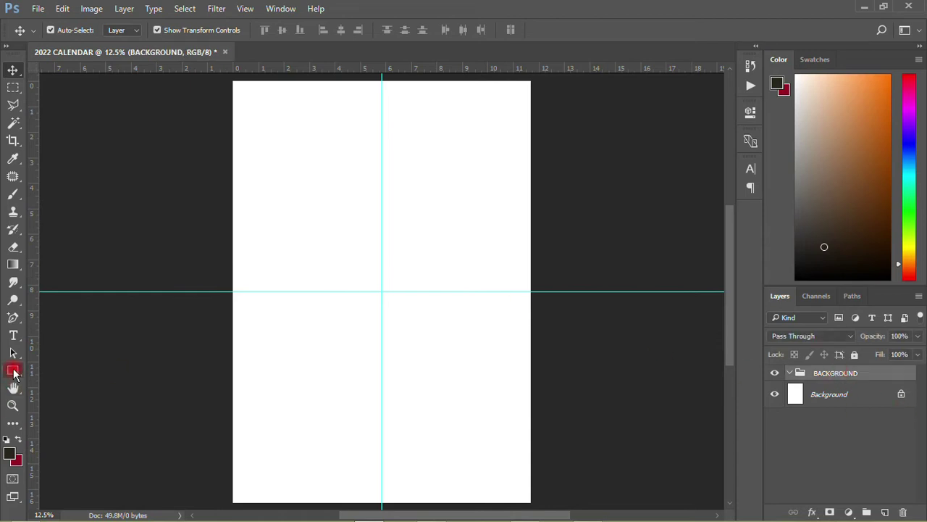
pyautogui.click(85, 376)
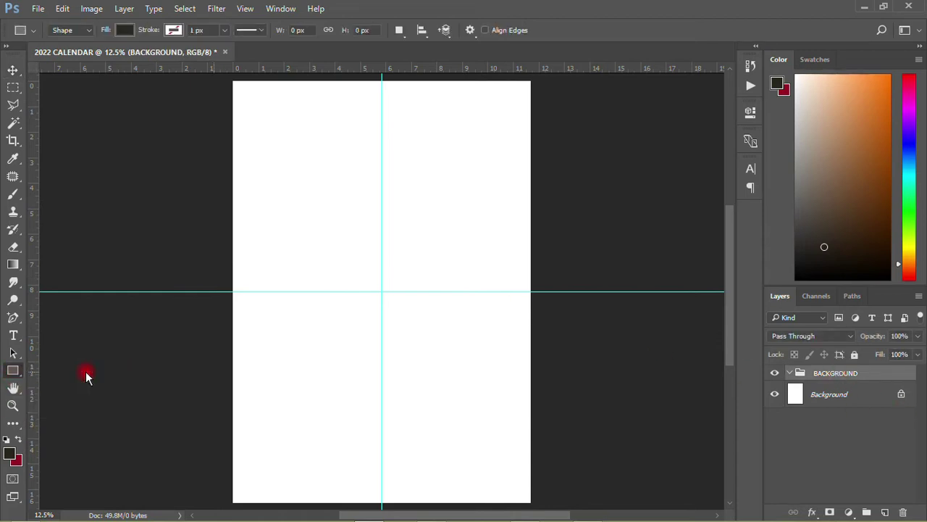
pyautogui.moveTo(231, 77); pyautogui.dragTo(547, 293)
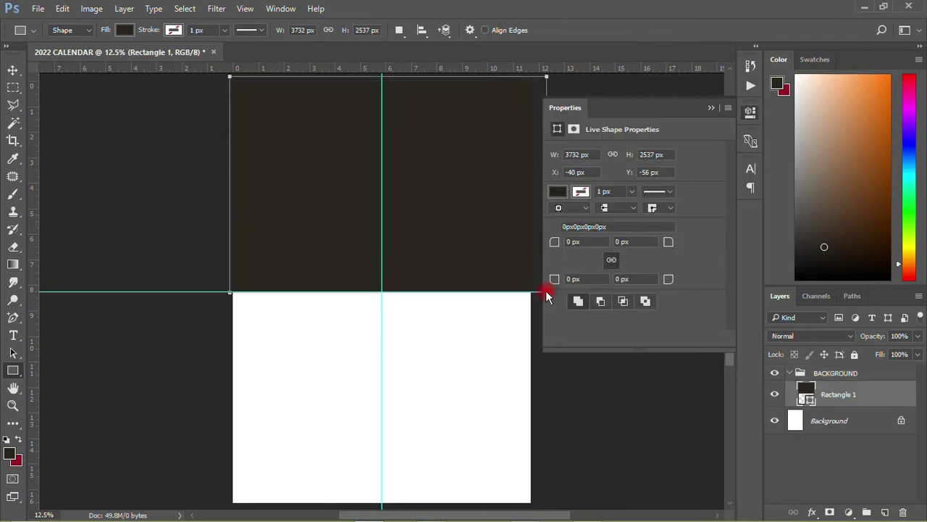
# Change the rectangle's fill to deep blue #002eb3, then deselect the shape with the Move tool
pyautogui.doubleClick(809, 400)
pyautogui.moveTo(689, 141); pyautogui.dragTo(762, 134)
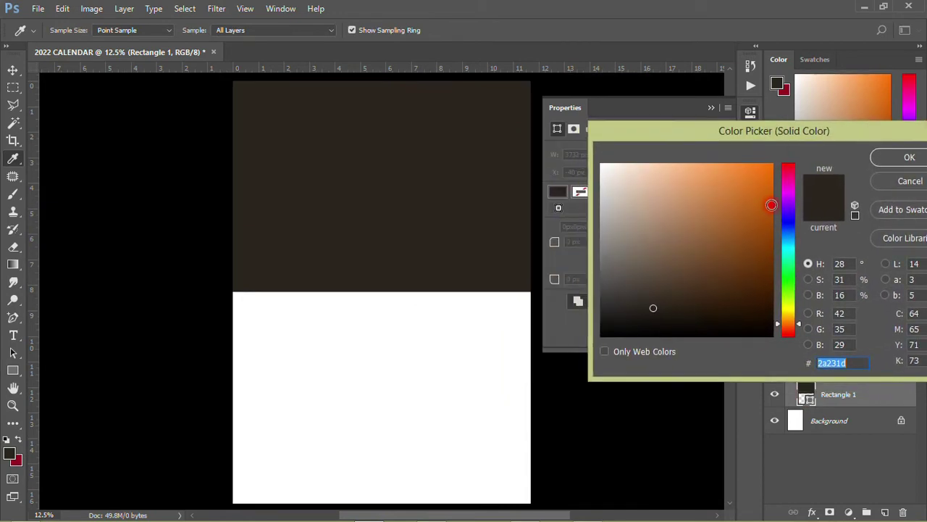
pyautogui.click(789, 236)
pyautogui.click(763, 212)
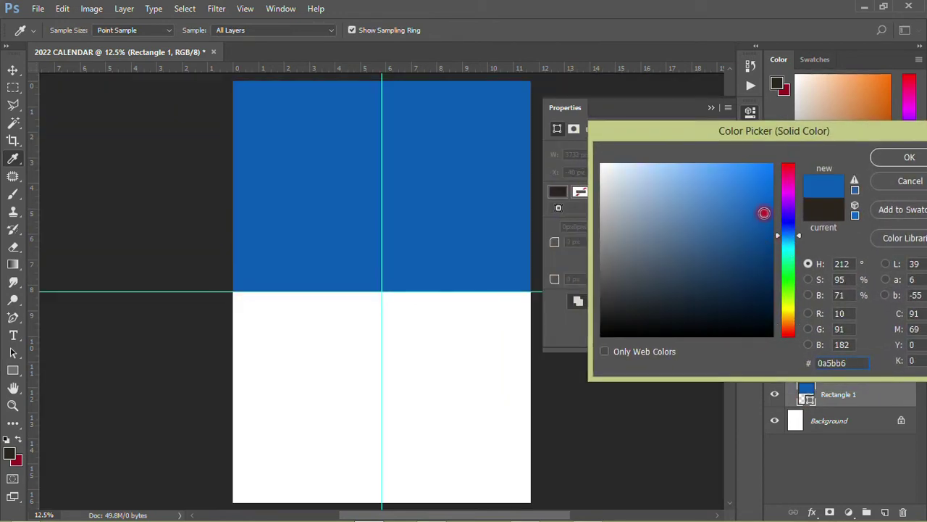
pyautogui.moveTo(763, 214)
pyautogui.mouseDown()
pyautogui.moveTo(780, 214)
pyautogui.moveTo(788, 231)
pyautogui.mouseUp()
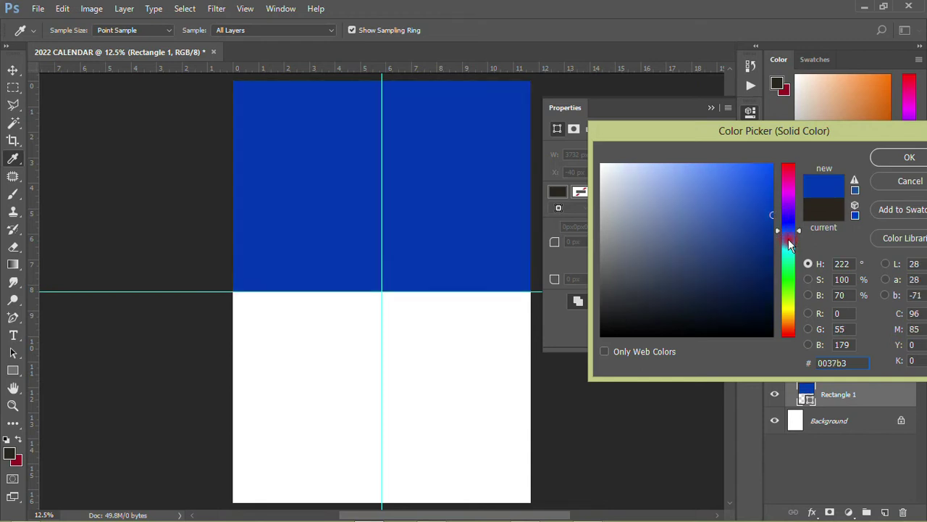
pyautogui.click(788, 235)
pyautogui.moveTo(792, 237)
pyautogui.mouseDown()
pyautogui.moveTo(788, 208)
pyautogui.moveTo(790, 233)
pyautogui.mouseUp()
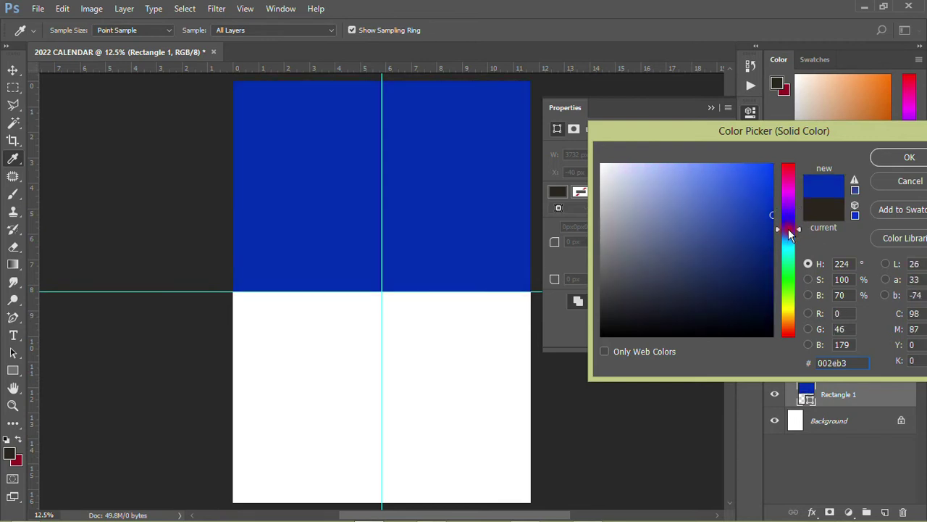
pyautogui.click(887, 156)
pyautogui.click(751, 118)
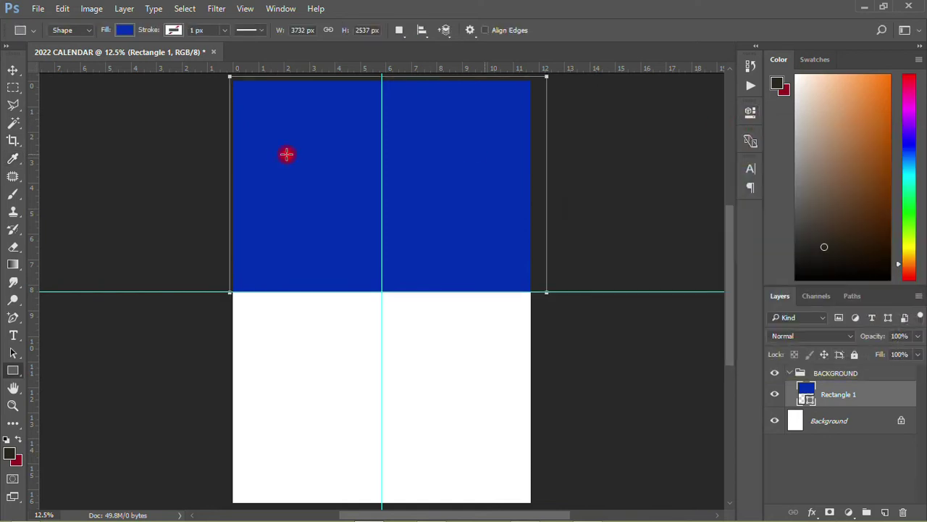
pyautogui.click(14, 69)
pyautogui.click(79, 140)
pyautogui.scroll(-2, 283, 293)
pyautogui.scroll(-2, 283, 293)
pyautogui.scroll(5, 283, 294)
pyautogui.press('ctrl')
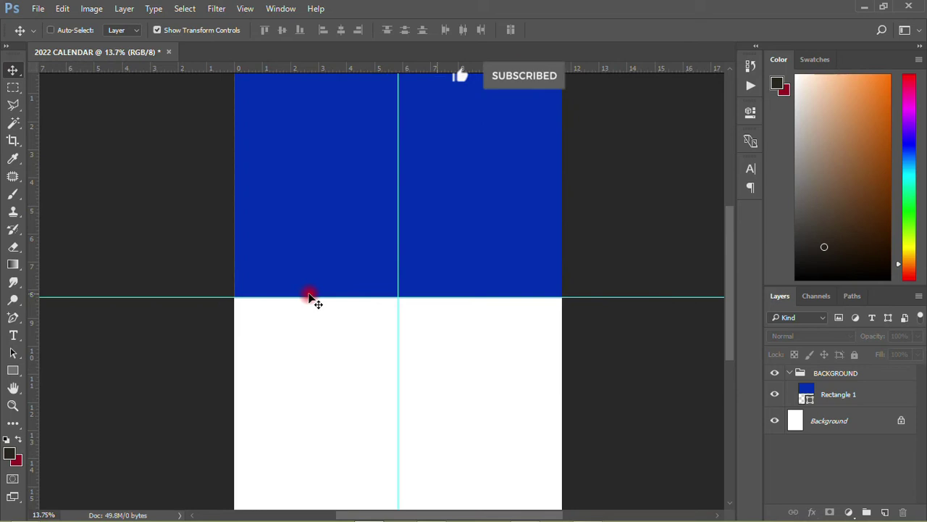
pyautogui.scroll(-1, 310, 297)
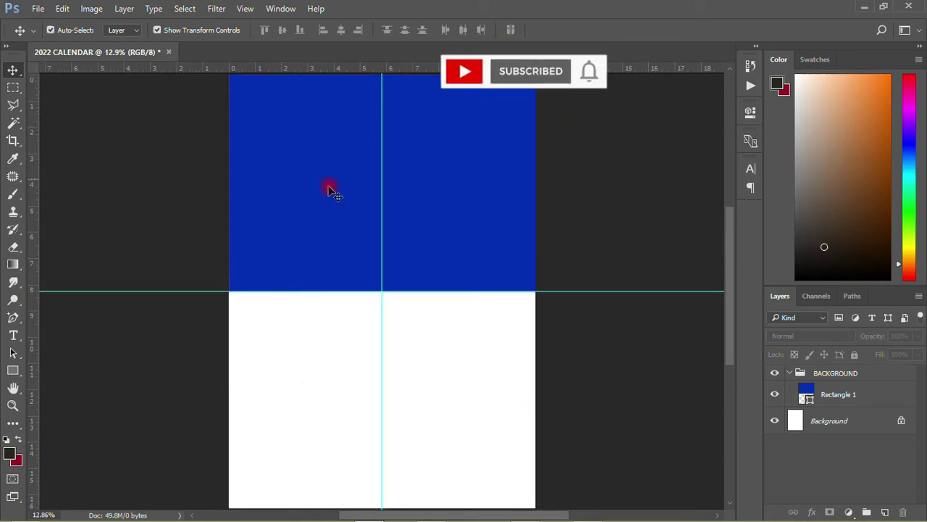
# Save the document as "2022 CALENDAR S" in Photoshop format in the YOUTUBE TOTUTIALS folder, keeping Maximize Compatibility on
pyautogui.hotkey('ctrl', 's')
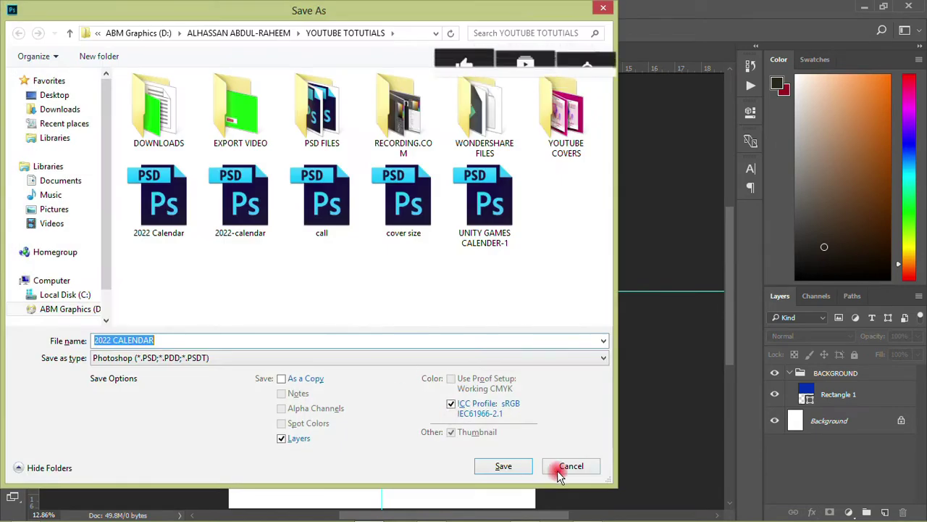
pyautogui.click(507, 465)
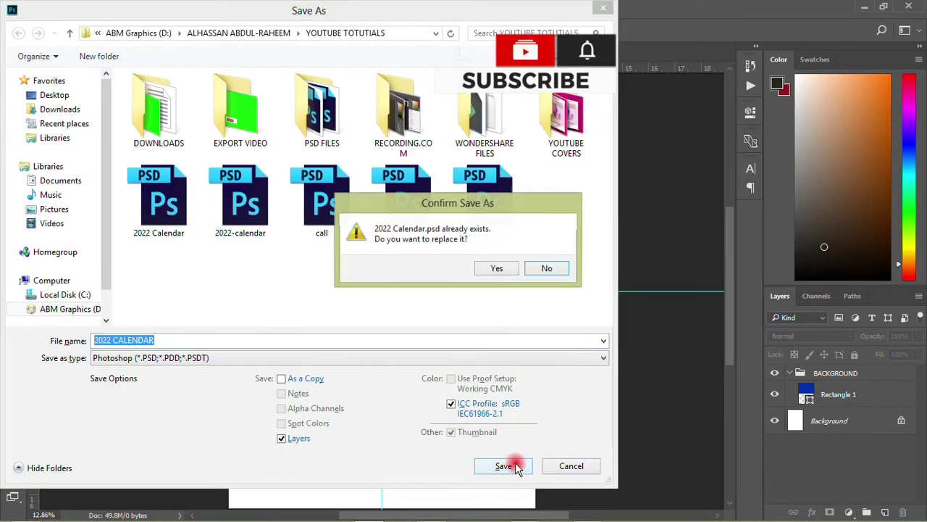
pyautogui.click(547, 268)
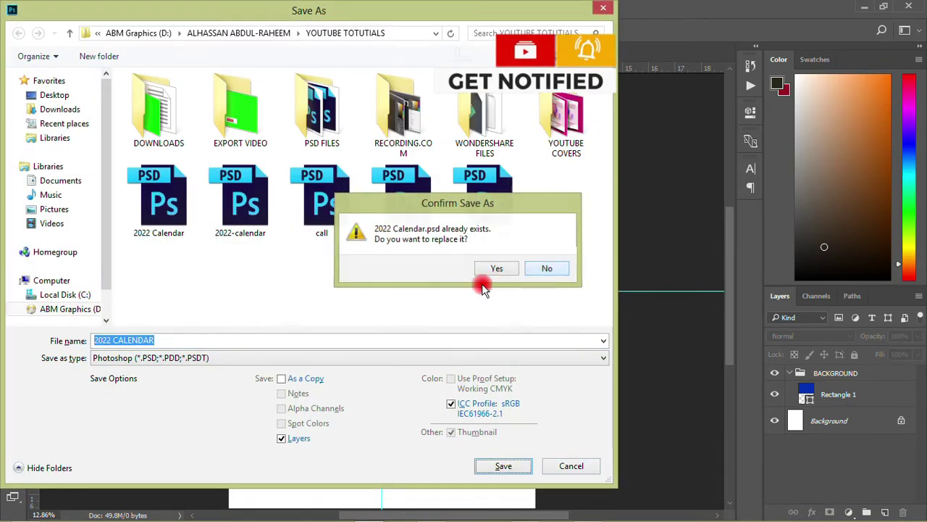
pyautogui.click(190, 340)
pyautogui.write('S')
pyautogui.click(503, 468)
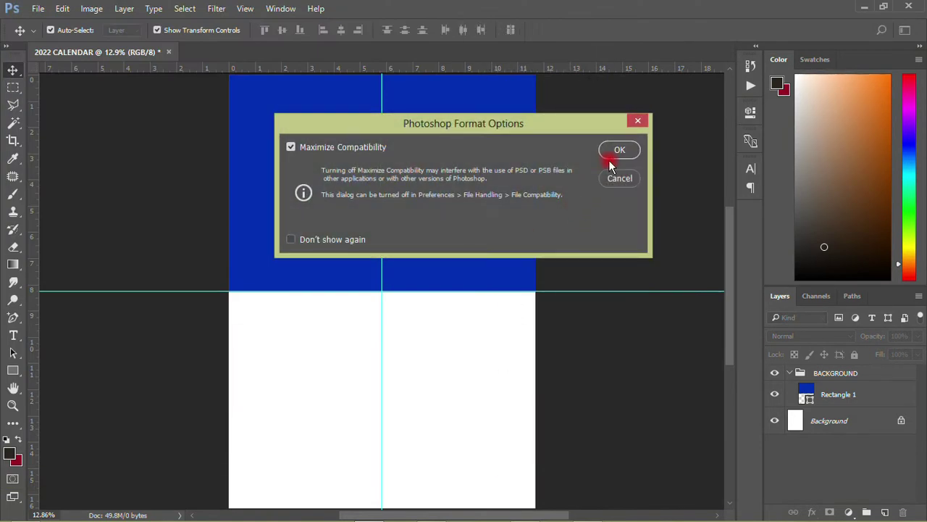
pyautogui.click(612, 148)
pyautogui.moveTo(817, 500)
pyautogui.click(775, 512)
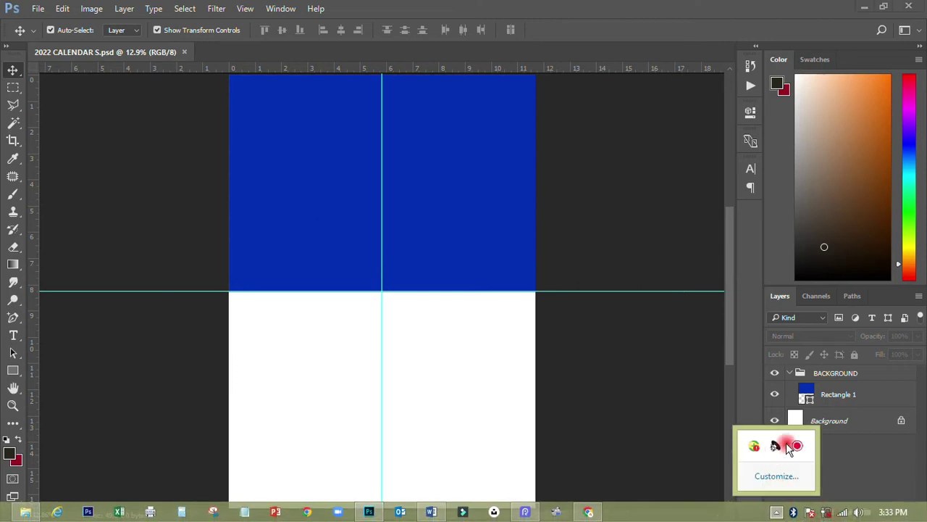
pyautogui.click(464, 428)
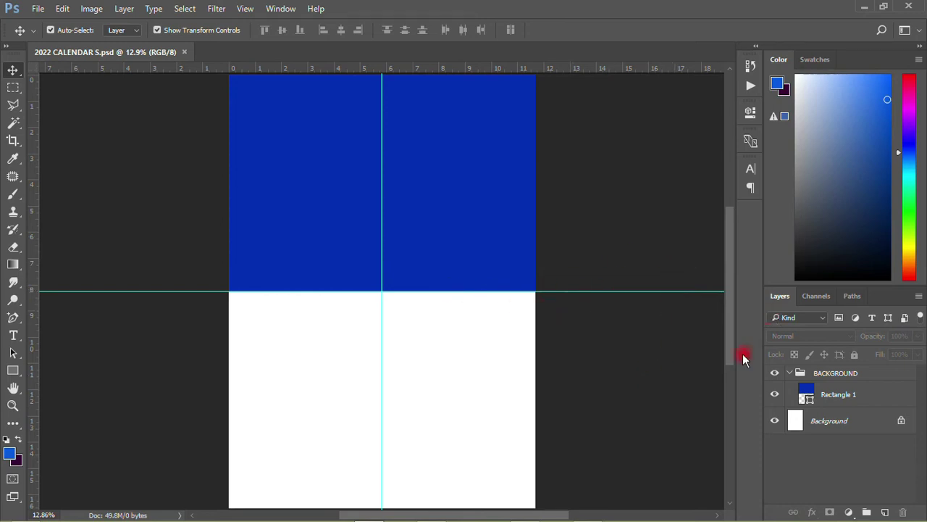
# Duplicate the Rectangle 1 layer under the default copy name within the same document
pyautogui.click(830, 394)
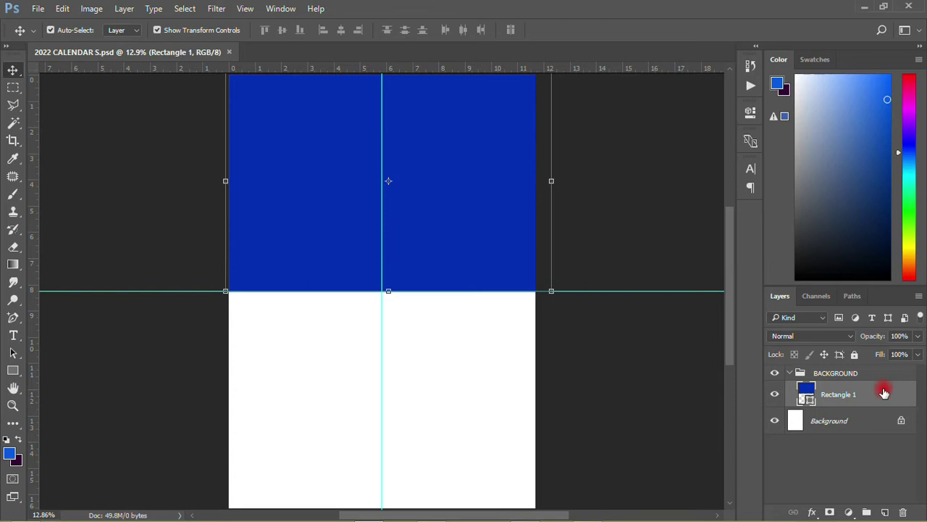
pyautogui.rightClick(868, 391)
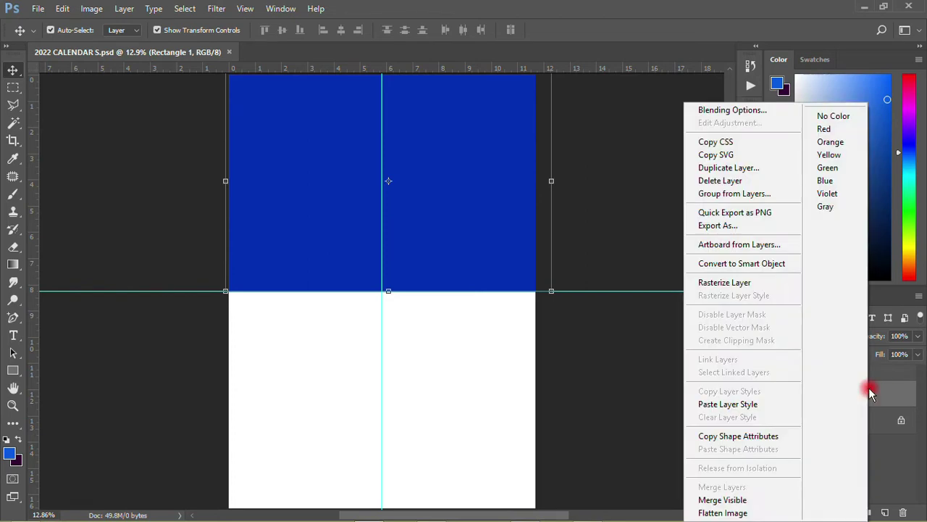
pyautogui.click(715, 167)
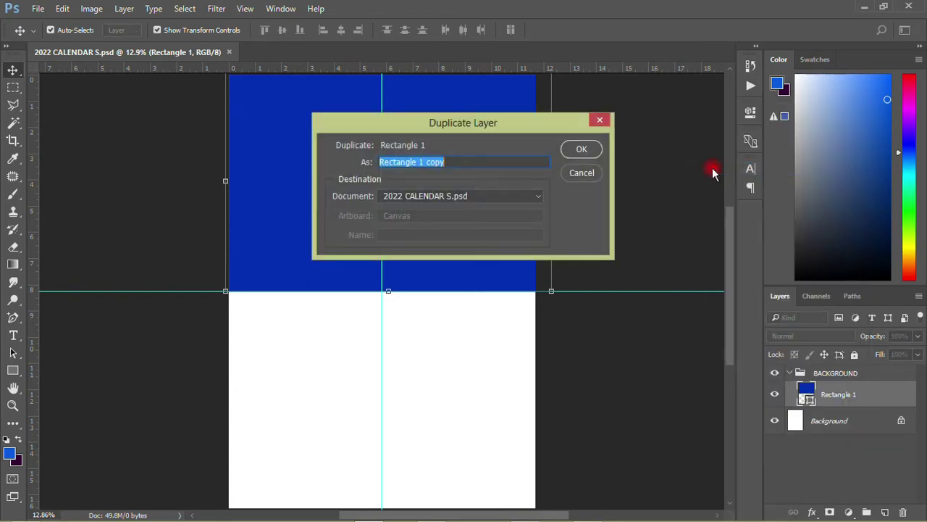
pyautogui.click(580, 148)
# Hide the original Rectangle 1 layer, rasterize Rectangle 1 copy, and deselect it
pyautogui.click(775, 420)
pyautogui.rightClick(878, 395)
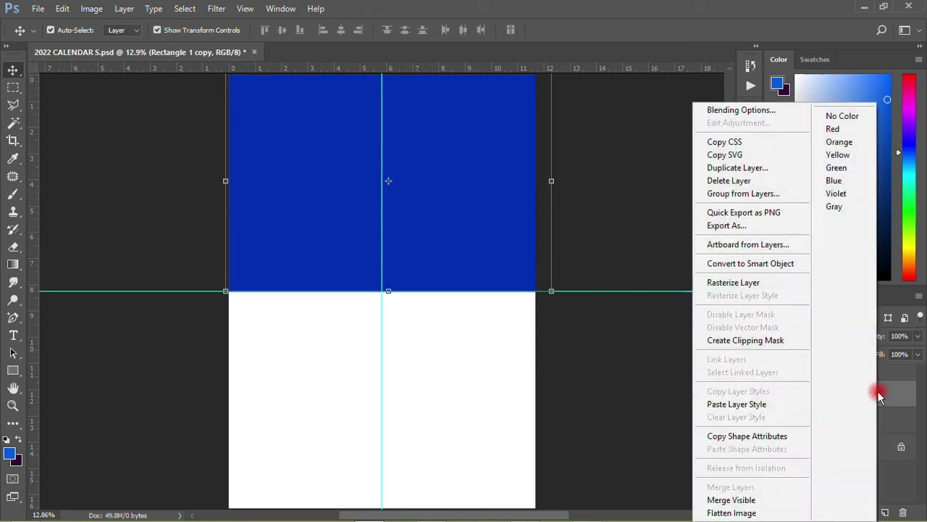
pyautogui.click(724, 286)
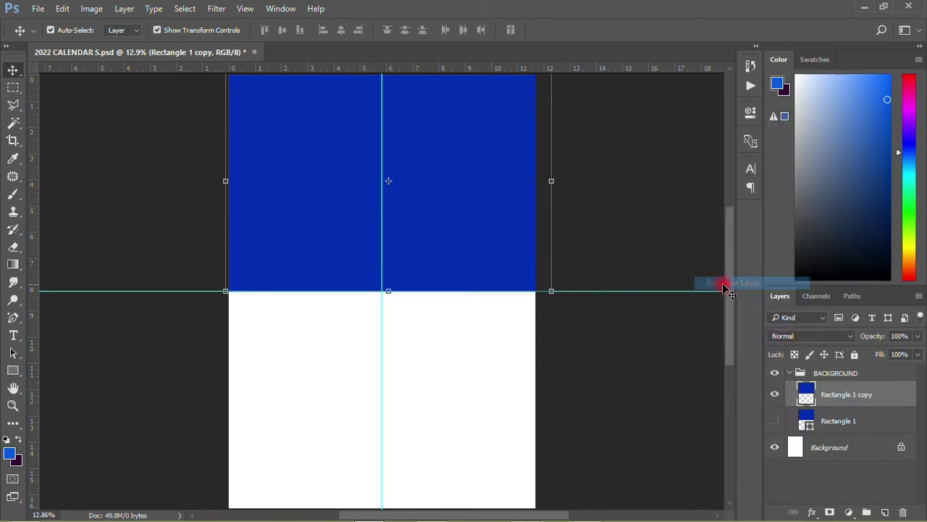
pyautogui.click(609, 226)
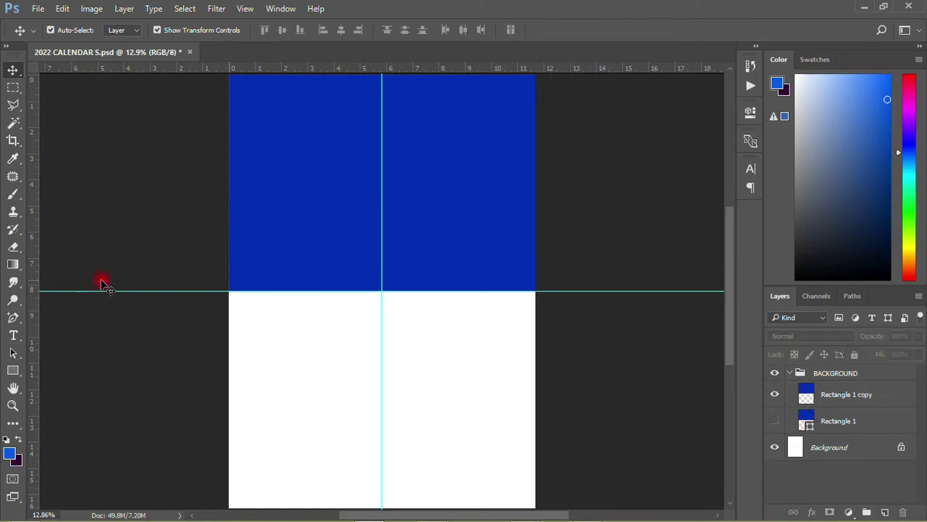
# With the Polygonal Lasso, select a triangle based on the horizontal guide, peaking on the vertical guide about 5 in down and extending past the page's right edge
pyautogui.moveTo(13, 105); pyautogui.dragTo(107, 121)
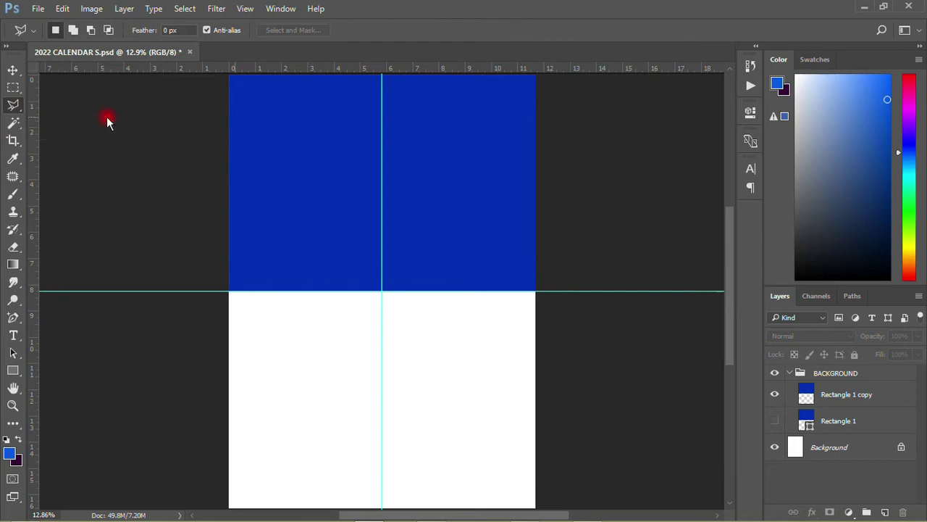
pyautogui.click(229, 292)
pyautogui.click(382, 205)
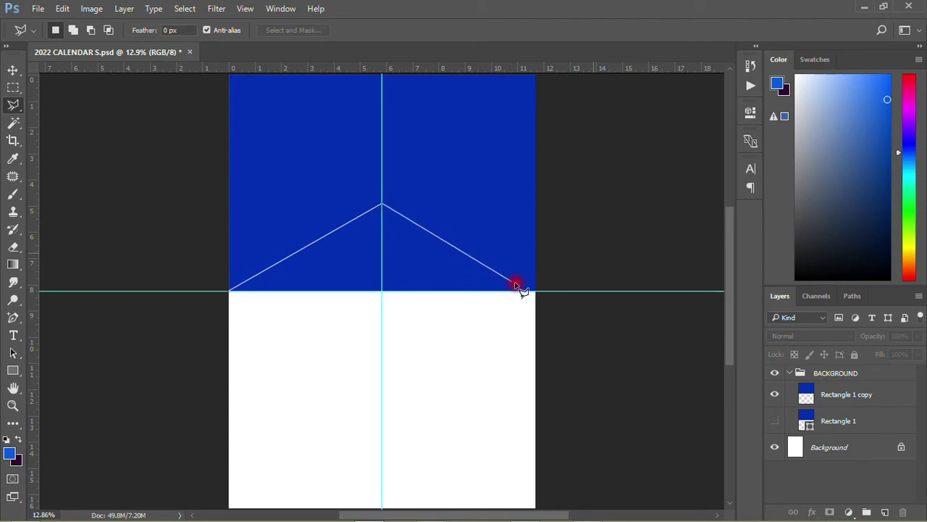
pyautogui.click(565, 291)
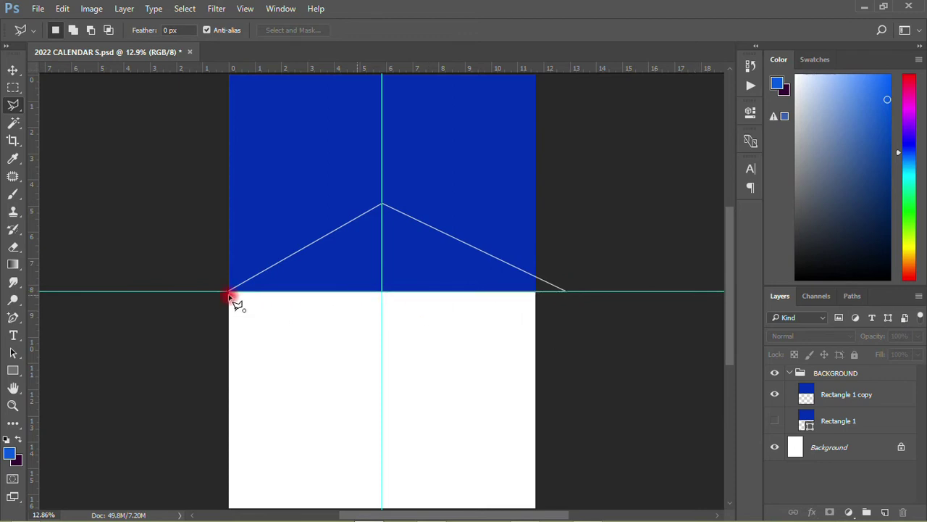
pyautogui.click(229, 292)
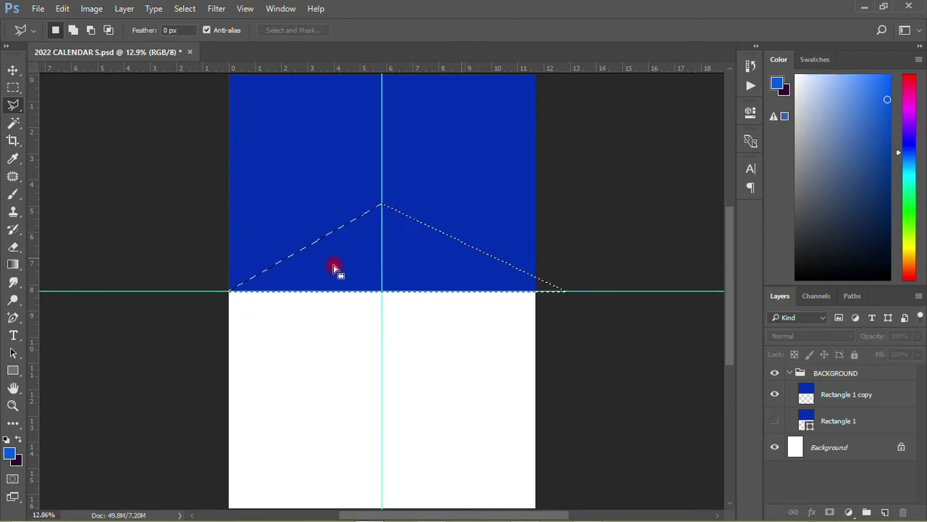
# Cut the selected triangle out of Rectangle 1 copy onto its own layer with Layer Via Cut, and hide the new layer
pyautogui.click(859, 389)
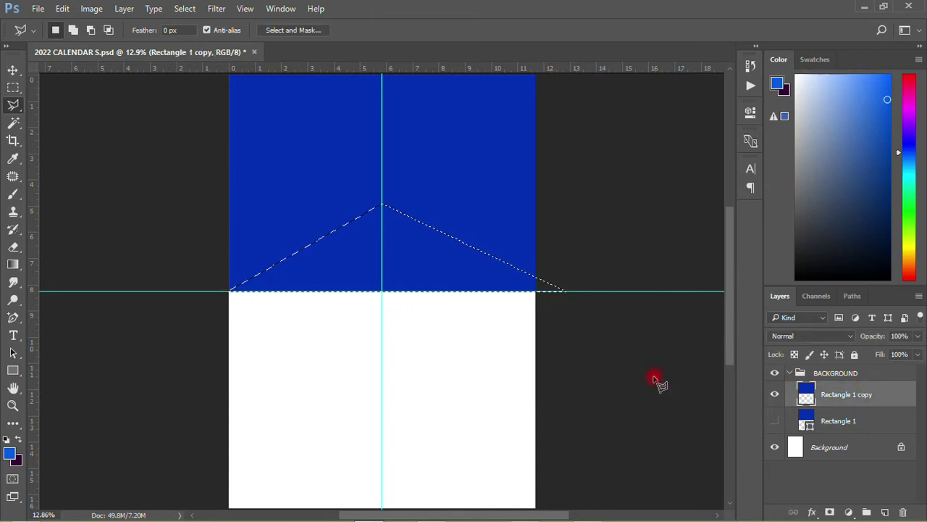
pyautogui.rightClick(389, 236)
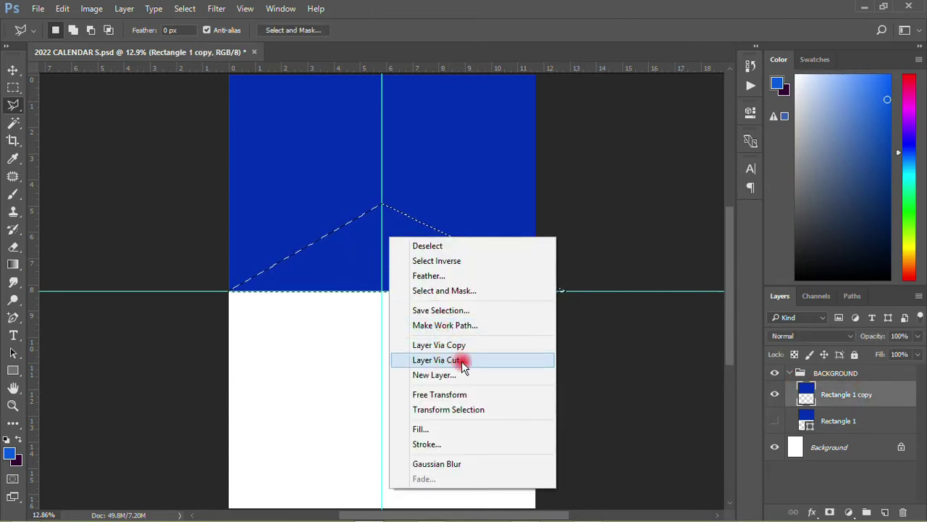
pyautogui.click(428, 360)
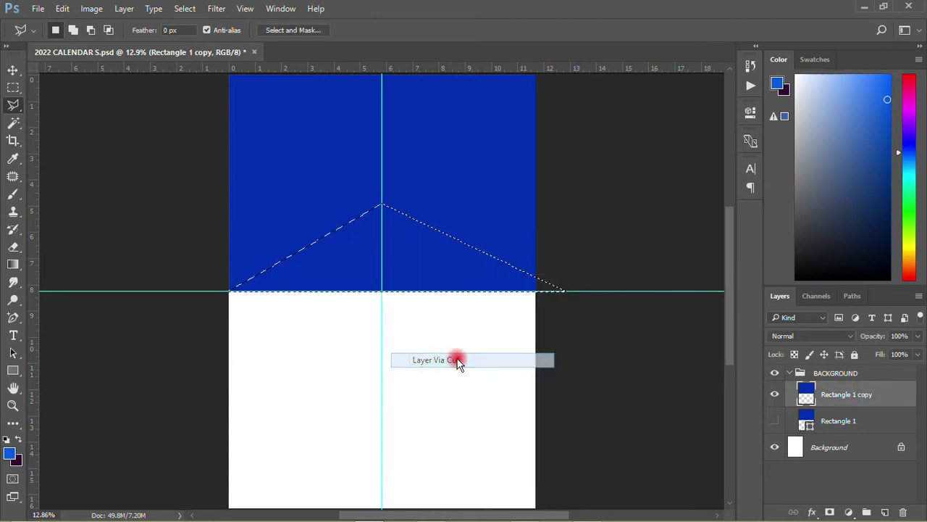
pyautogui.click(10, 70)
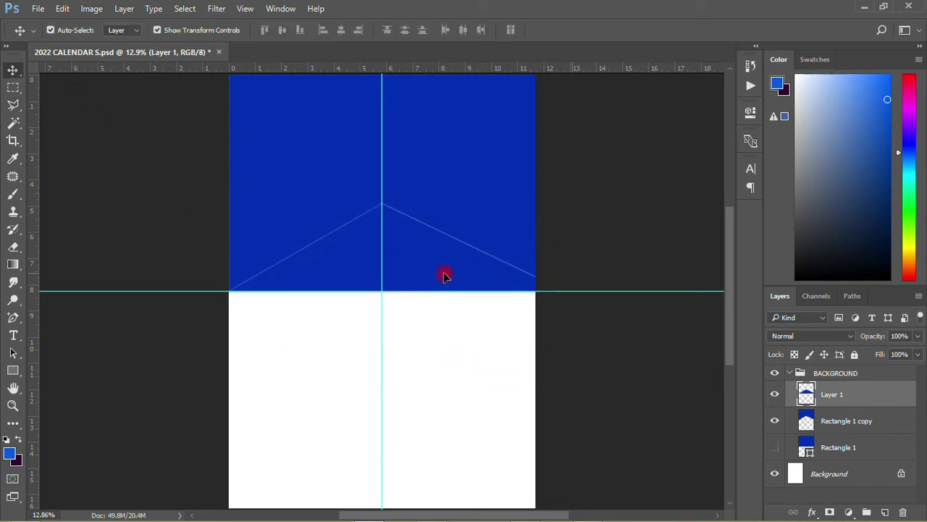
pyautogui.click(775, 394)
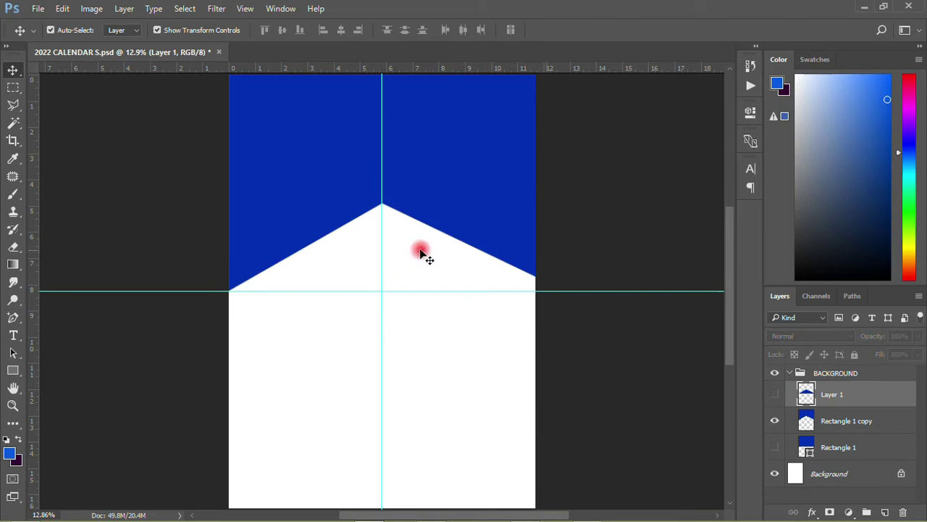
pyautogui.click(679, 281)
# In the BACKGROUND group above Layer 1, draw a blue rectangle about 4479 × 903 px across the foot of the page
pyautogui.moveTo(731, 225); pyautogui.dragTo(724, 302)
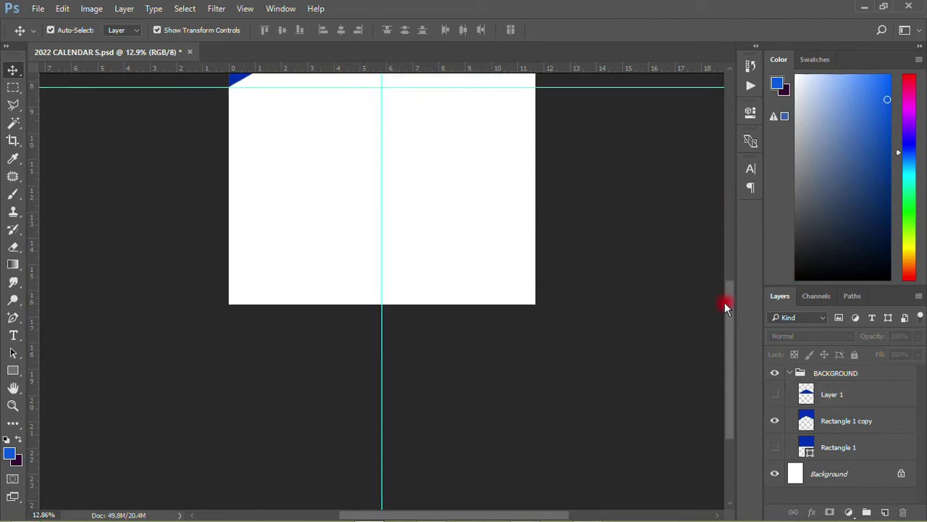
pyautogui.click(830, 391)
pyautogui.click(12, 370)
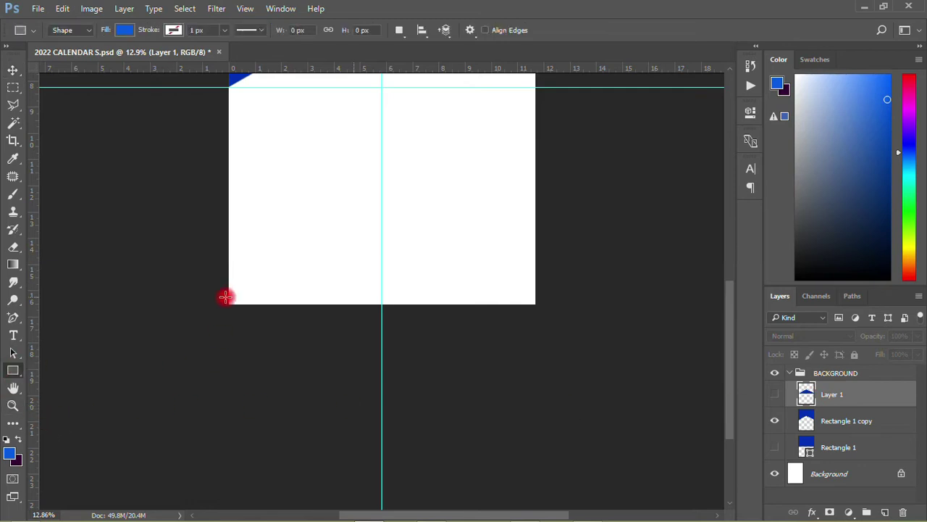
pyautogui.moveTo(224, 262); pyautogui.dragTo(542, 340)
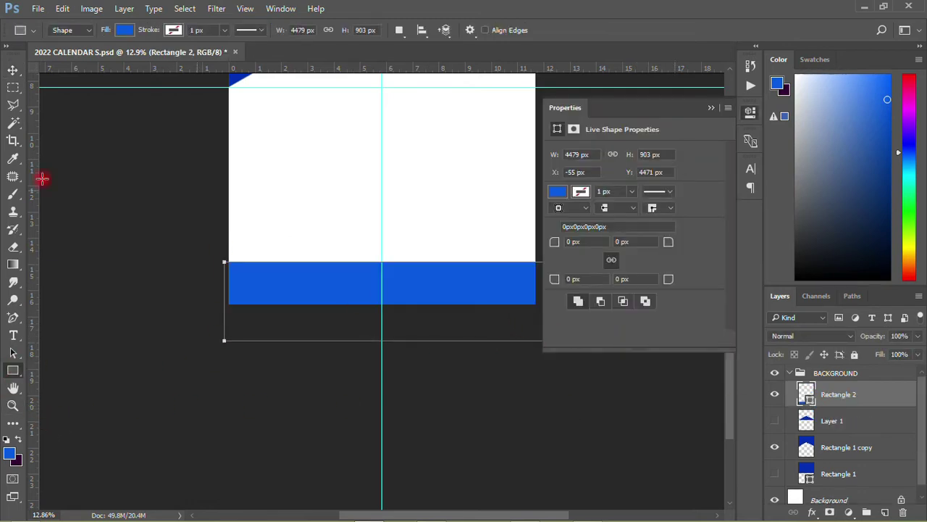
# Move the new rectangle down to leave a narrower blue strip along the page's lower edge, and deselect it
pyautogui.click(13, 71)
pyautogui.moveTo(350, 299); pyautogui.dragTo(338, 286)
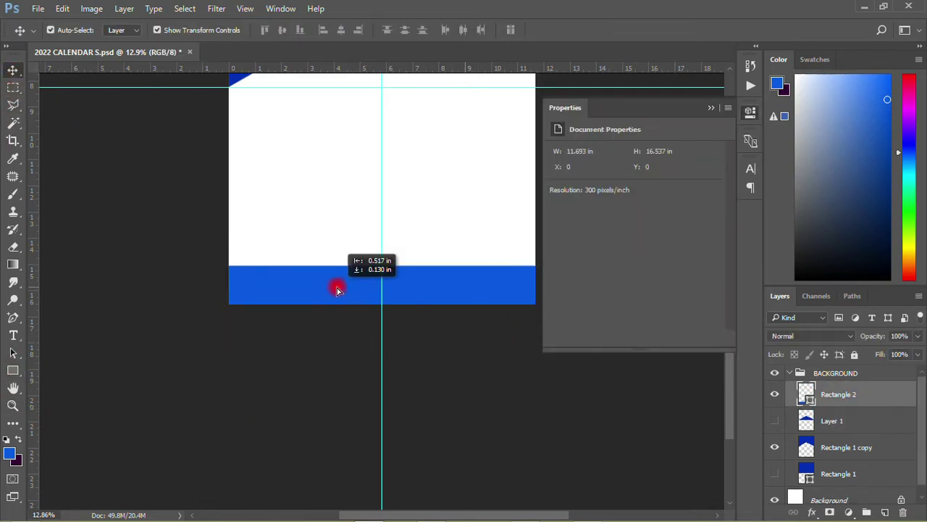
pyautogui.click(751, 112)
pyautogui.moveTo(448, 287)
pyautogui.mouseDown()
pyautogui.moveTo(440, 292)
pyautogui.moveTo(463, 300)
pyautogui.moveTo(449, 287)
pyautogui.mouseUp()
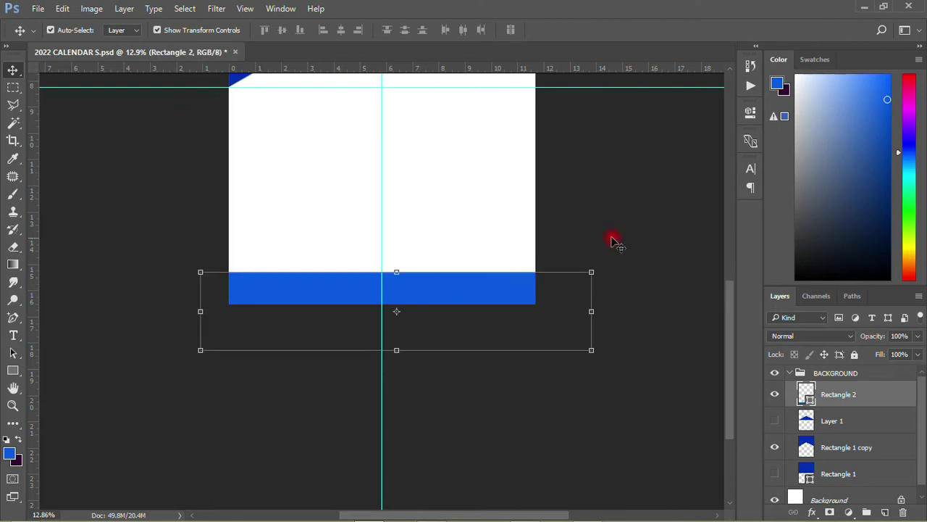
pyautogui.click(609, 254)
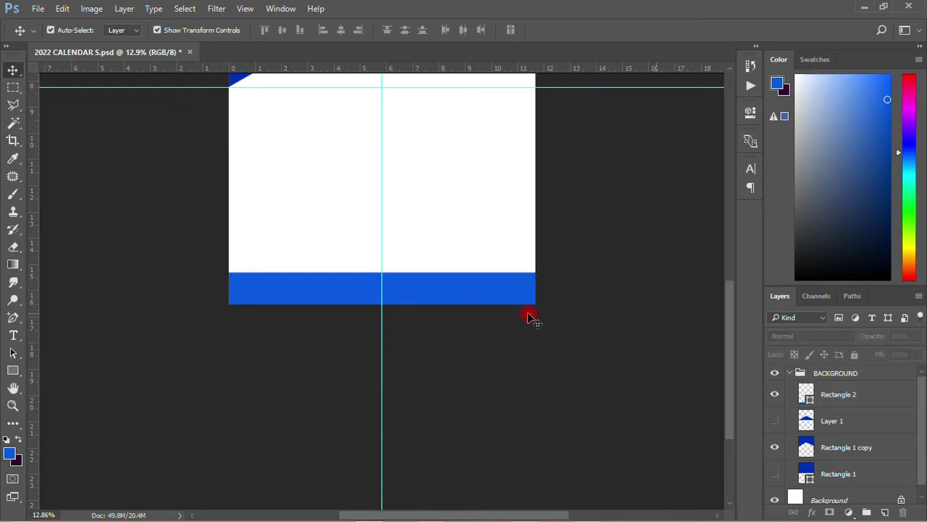
# Collapse the BACKGROUND group in the layer list
pyautogui.scroll(5, 527, 312)
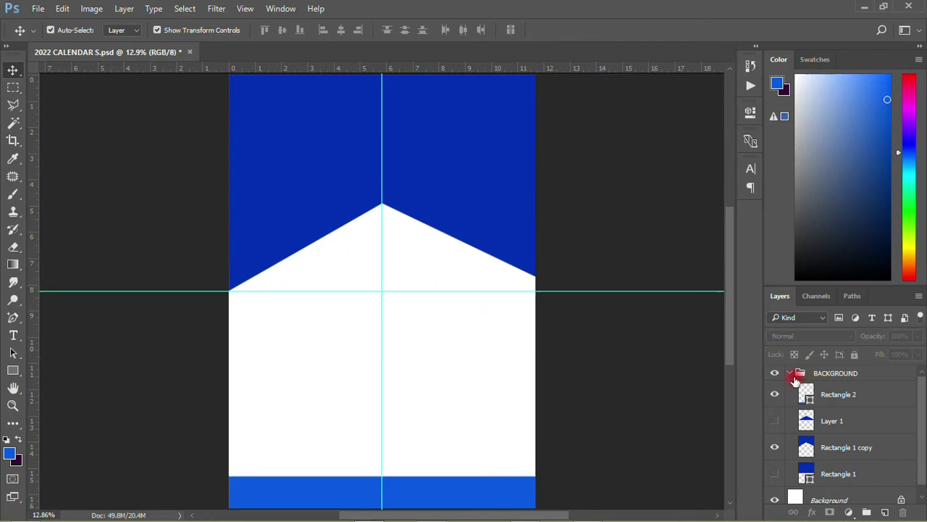
pyautogui.click(794, 373)
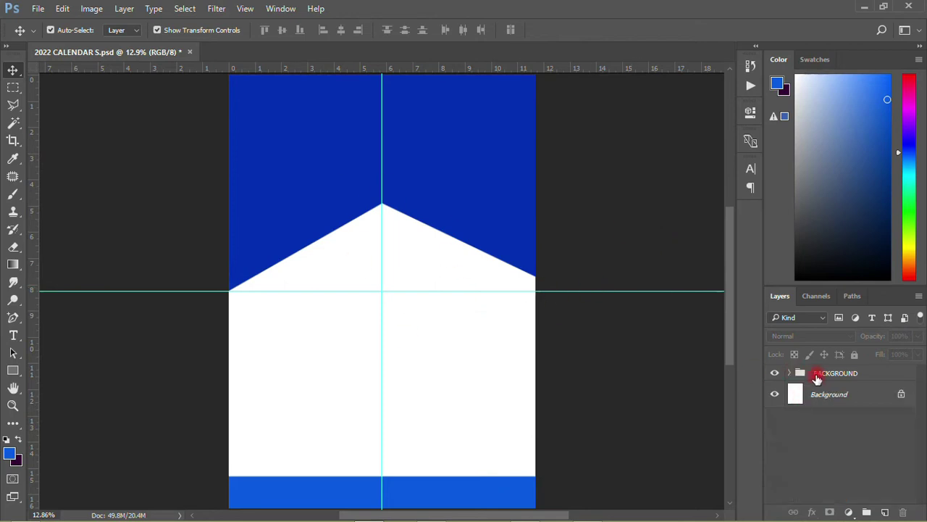
pyautogui.click(780, 357)
pyautogui.moveTo(731, 276)
pyautogui.mouseDown()
pyautogui.moveTo(730, 307)
pyautogui.moveTo(730, 276)
pyautogui.mouseUp()
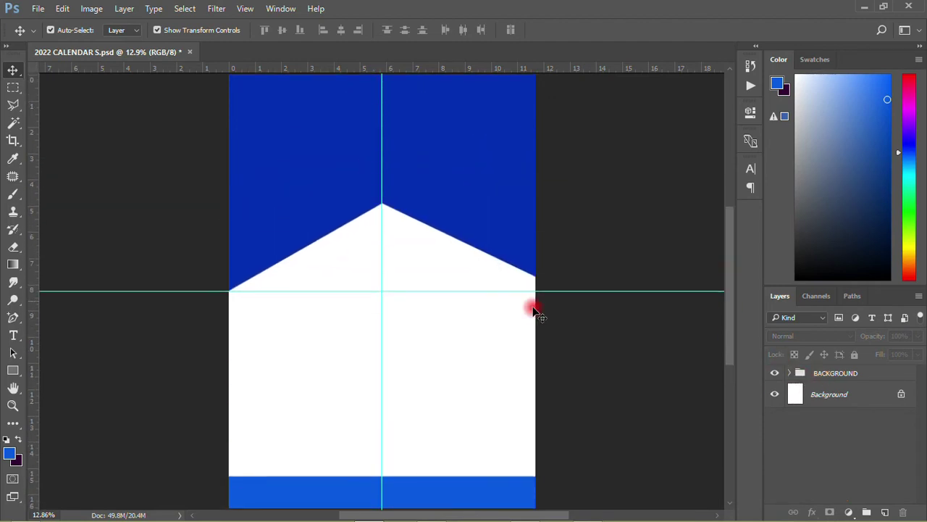
# Draw a blue circle about 1560 px across over the peak of the white area and centre it on the vertical guide
pyautogui.click(11, 373)
pyautogui.click(70, 399)
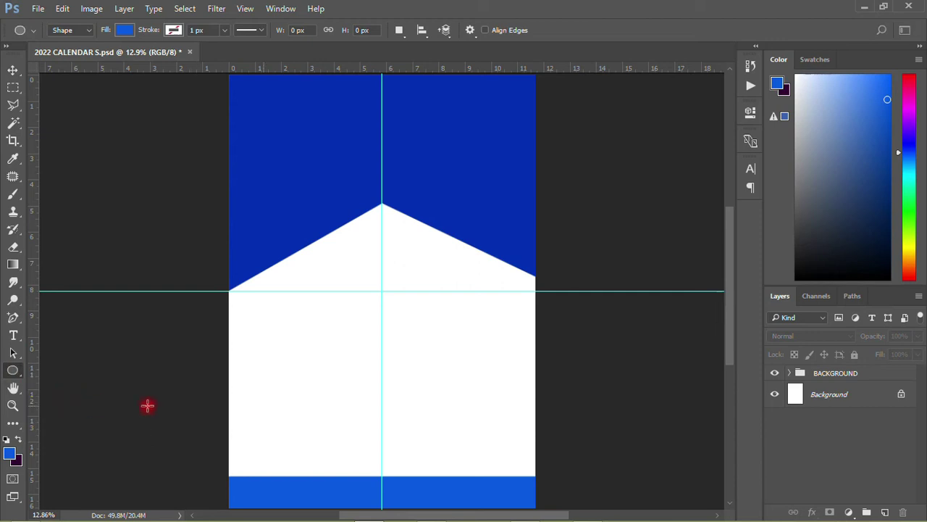
pyautogui.moveTo(329, 145); pyautogui.dragTo(465, 318)
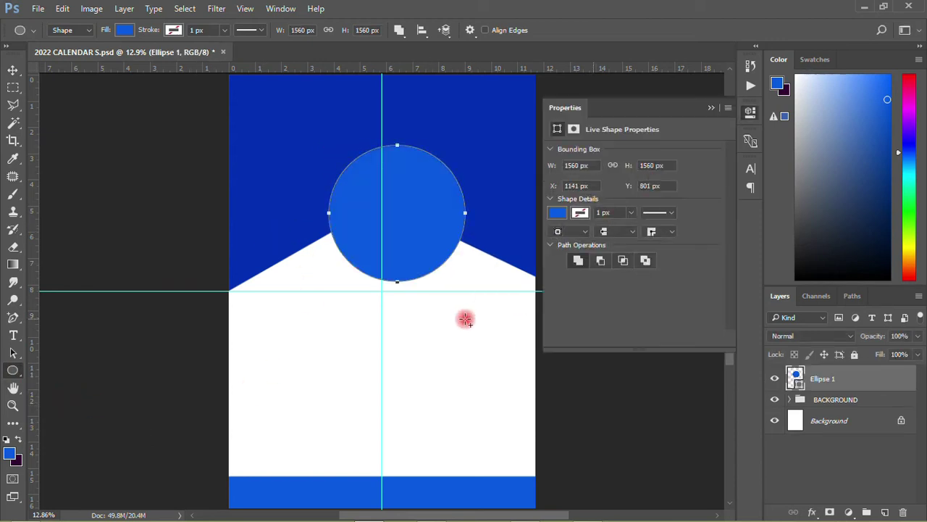
pyautogui.click(13, 69)
pyautogui.moveTo(418, 215); pyautogui.dragTo(401, 218)
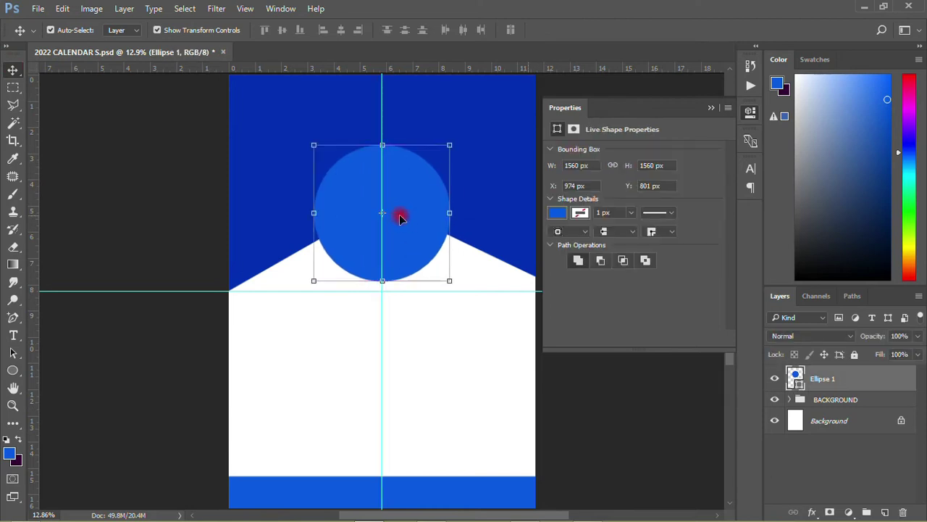
# Duplicate the Ellipse 1 layer under its default copy name
pyautogui.rightClick(838, 376)
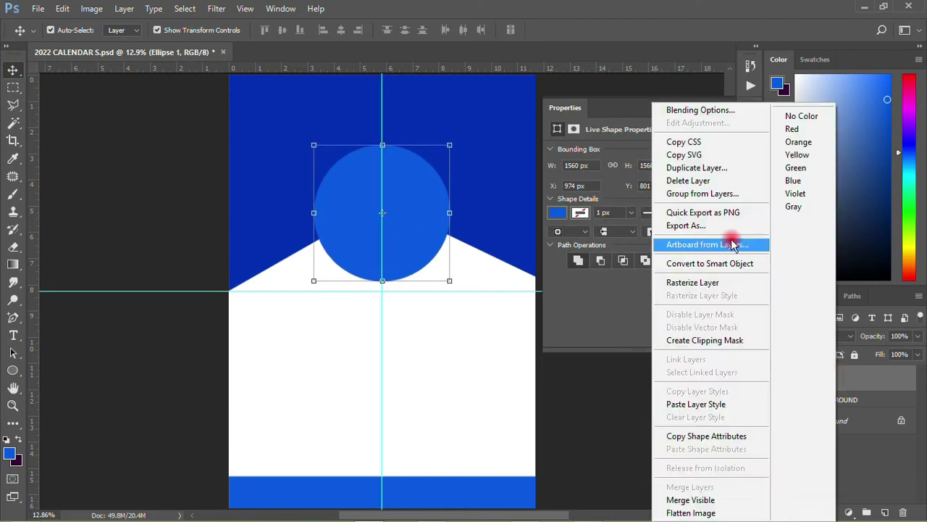
pyautogui.click(701, 168)
pyautogui.click(573, 150)
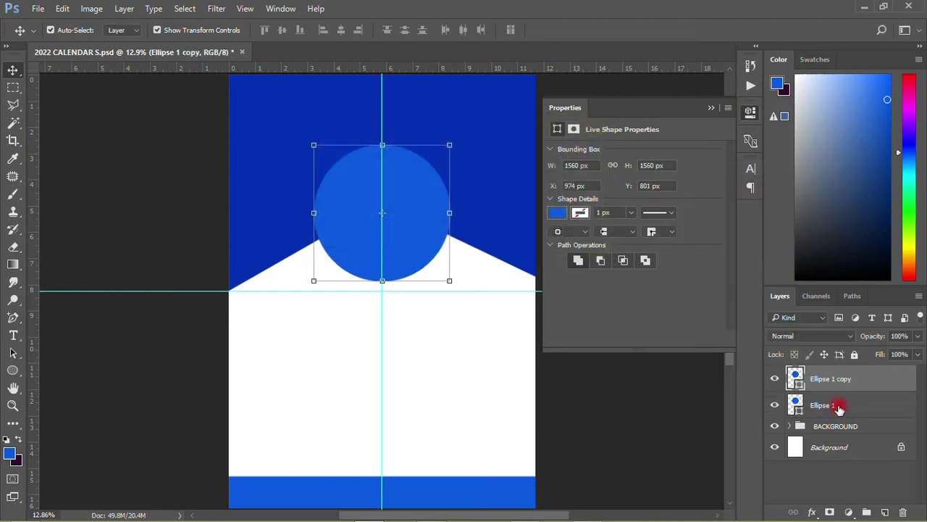
# Enlarge the original Ellipse 1 from its centre to about 1871 × 1871 px and lower its opacity to 59%
pyautogui.click(838, 408)
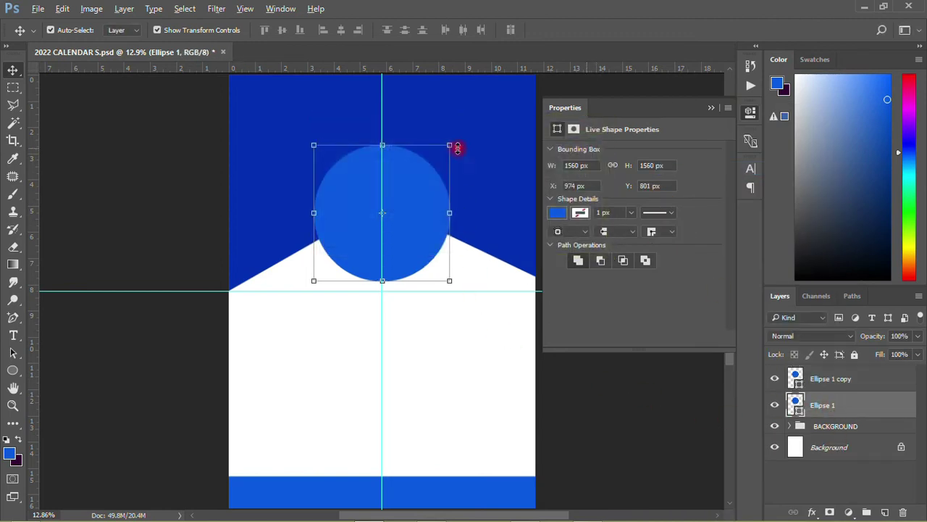
pyautogui.moveTo(452, 145); pyautogui.dragTo(466, 130)
pyautogui.click(599, 30)
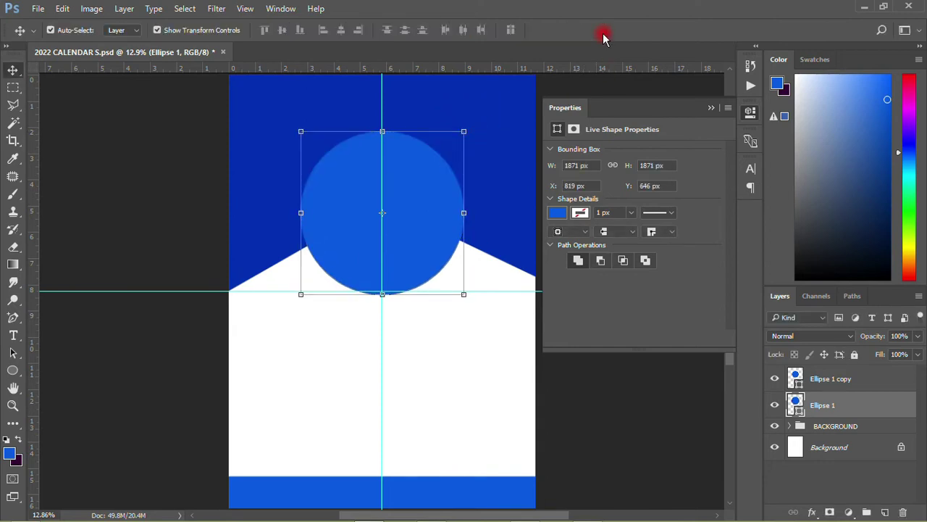
pyautogui.click(917, 336)
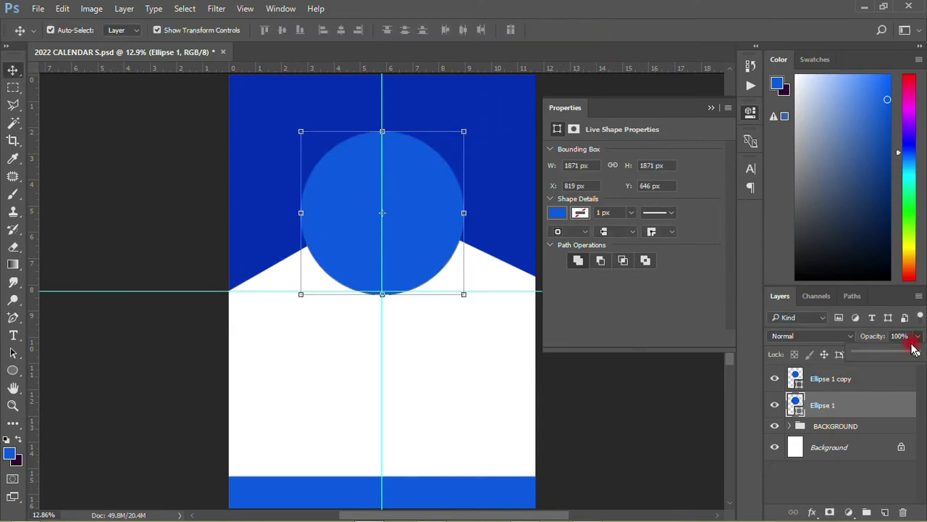
pyautogui.moveTo(917, 355); pyautogui.dragTo(892, 355)
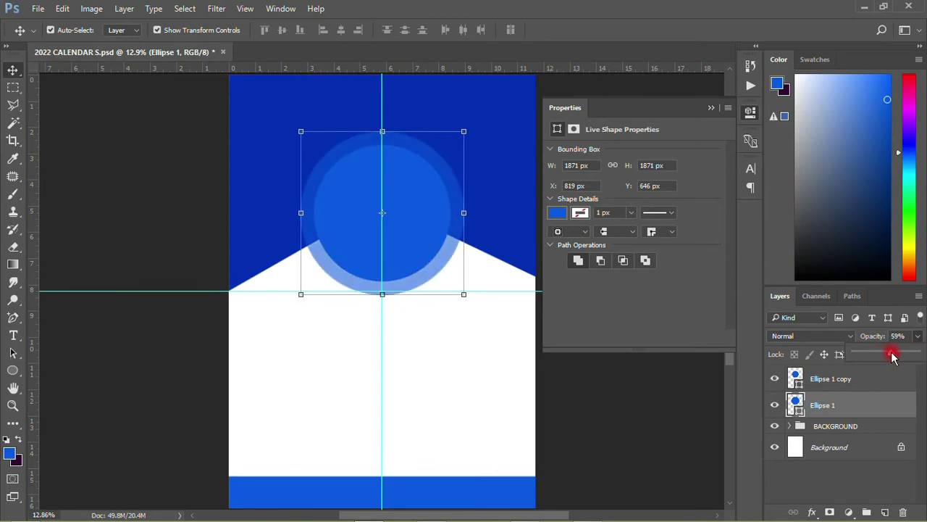
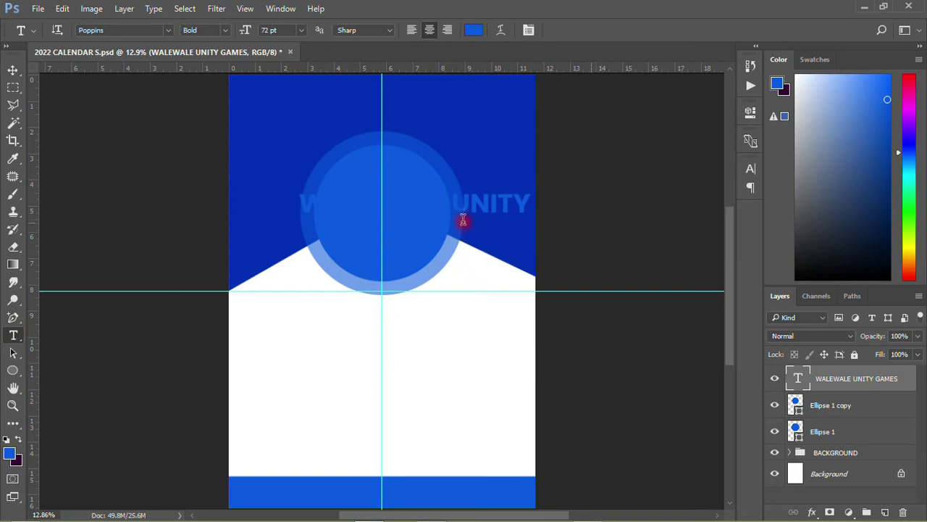
# Break the WALEWALE UNITY GAMES title into two lines, with UNITY GAMES on the second line
pyautogui.click(456, 203)
pyautogui.press('Return')
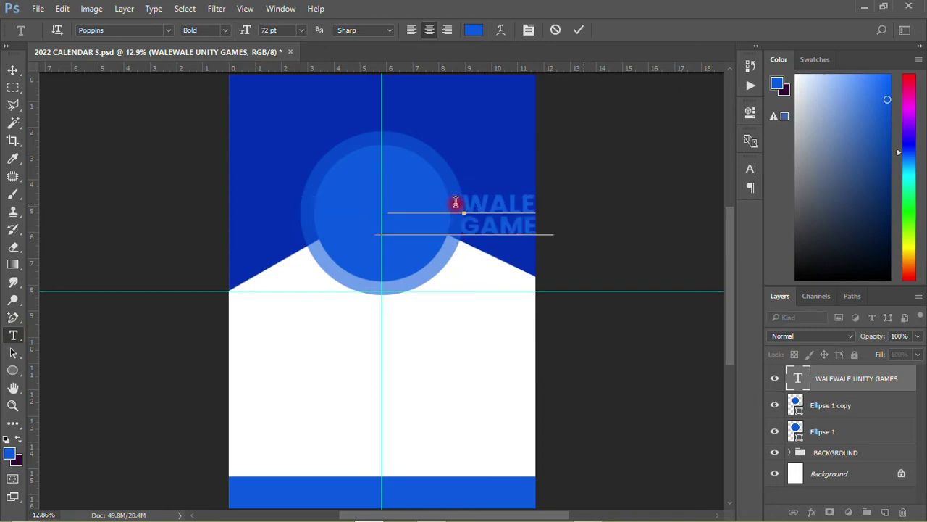
pyautogui.click(14, 71)
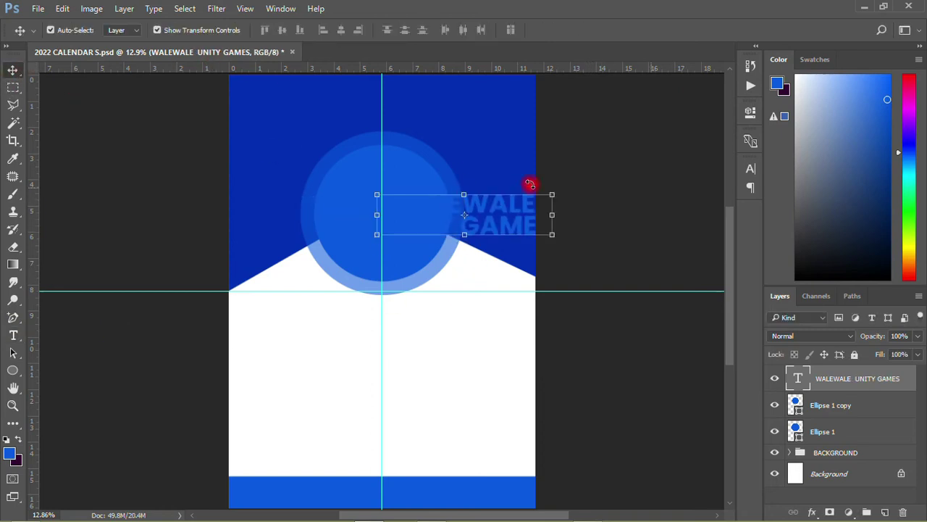
# Change the title's text colour to white (ffffff) and move it onto the central circles
pyautogui.click(750, 169)
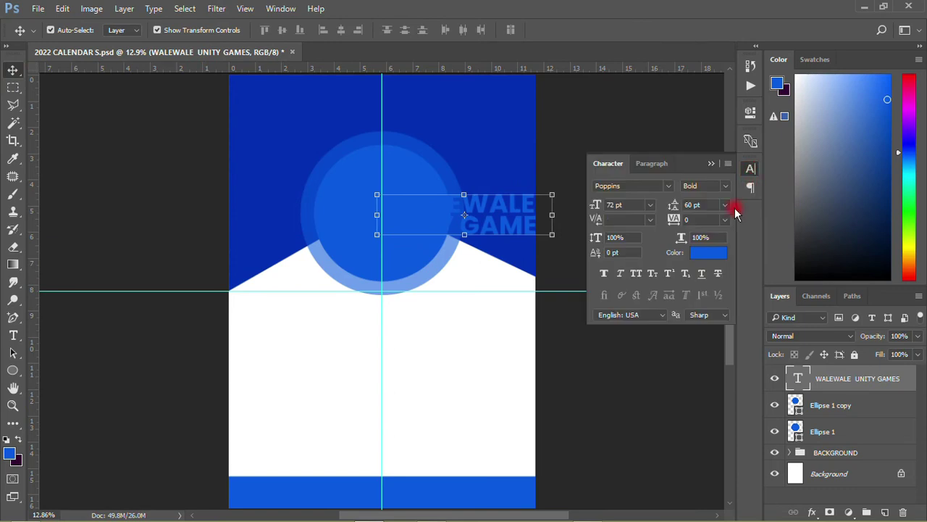
pyautogui.click(699, 254)
pyautogui.click(465, 358)
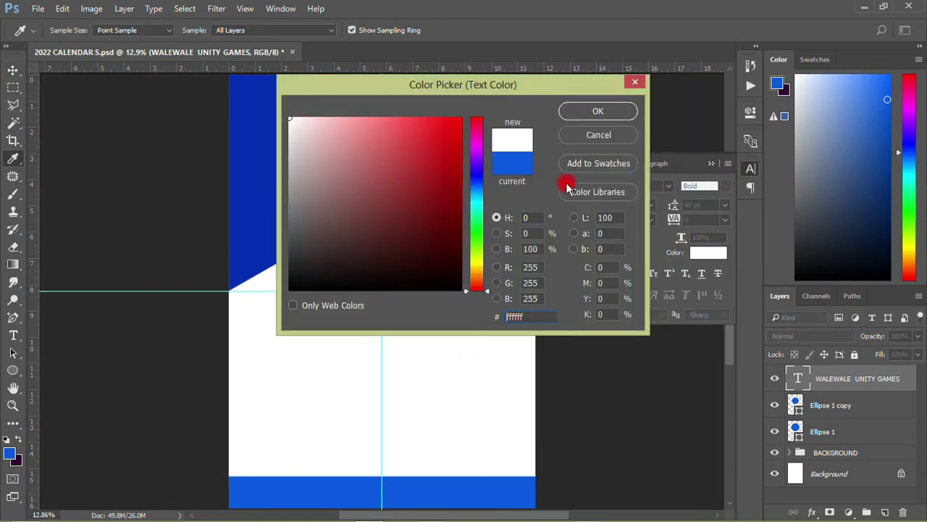
pyautogui.click(588, 114)
pyautogui.moveTo(385, 213); pyautogui.dragTo(366, 211)
# Set the title's font size to 60 pt and reposition it over the middle of the inner circle
pyautogui.click(646, 206)
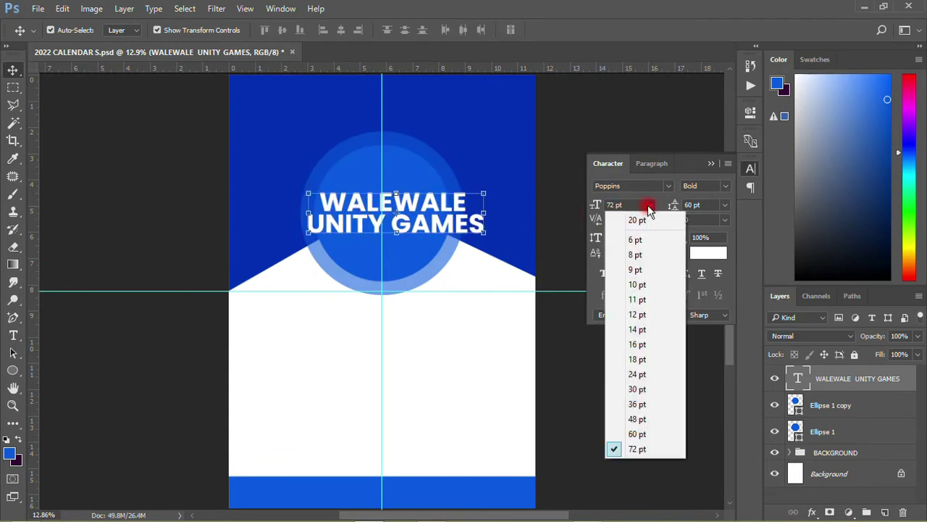
pyautogui.click(638, 430)
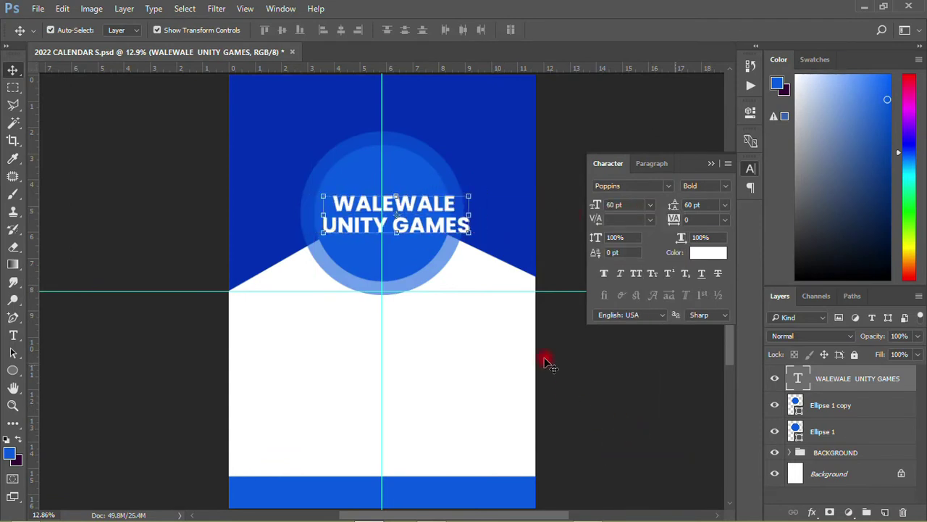
pyautogui.click(602, 419)
pyautogui.moveTo(411, 201); pyautogui.dragTo(549, 228)
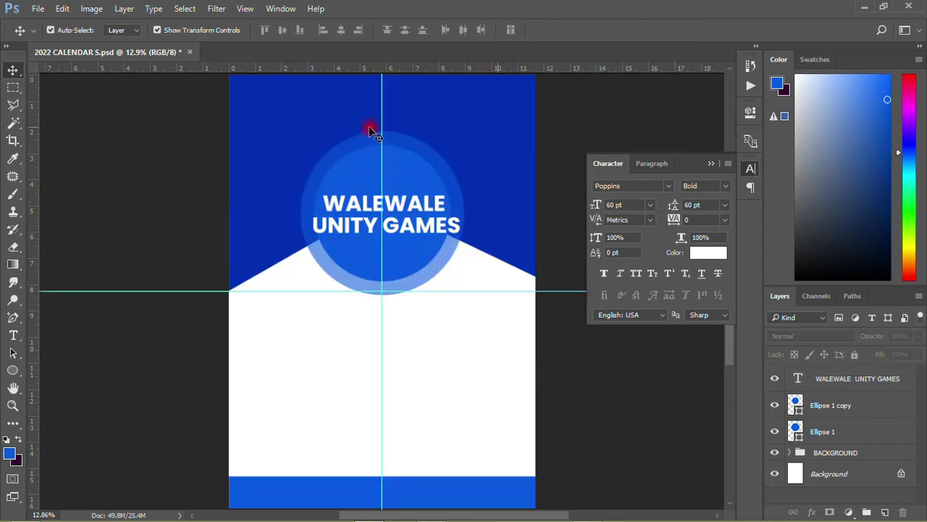
pyautogui.scroll(2, 371, 129)
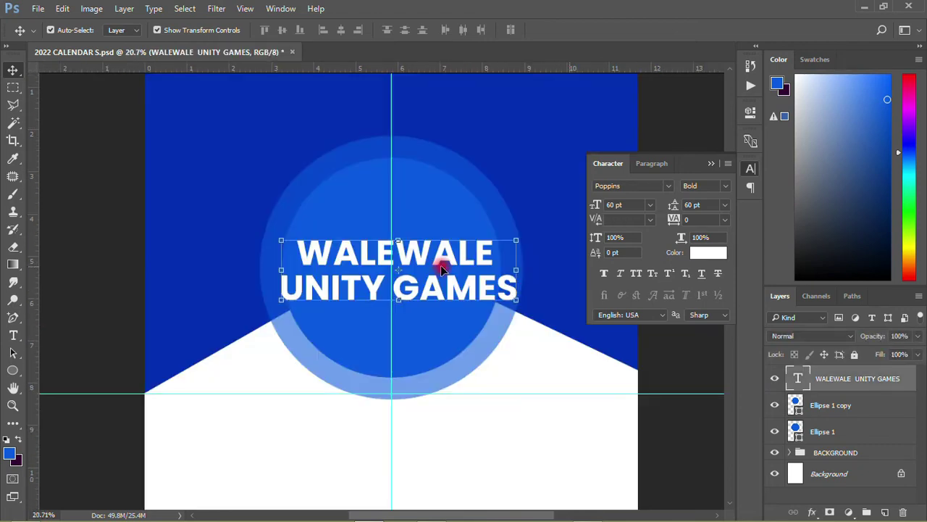
pyautogui.moveTo(439, 262); pyautogui.dragTo(482, 268)
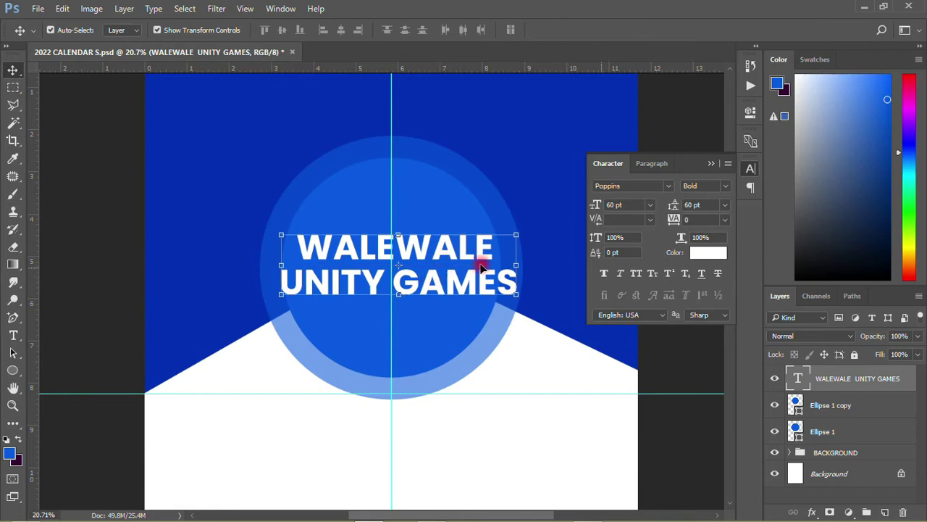
# Change the title's font weight to SemiBold and its size to 50 pt
pyautogui.click(725, 187)
pyautogui.click(706, 302)
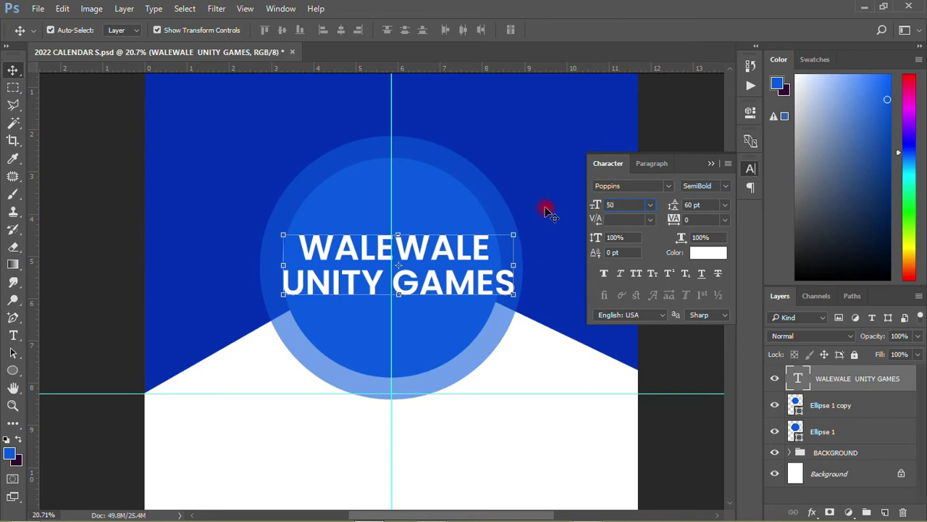
pyautogui.write('50')
pyautogui.press('Return')
pyautogui.click(92, 266)
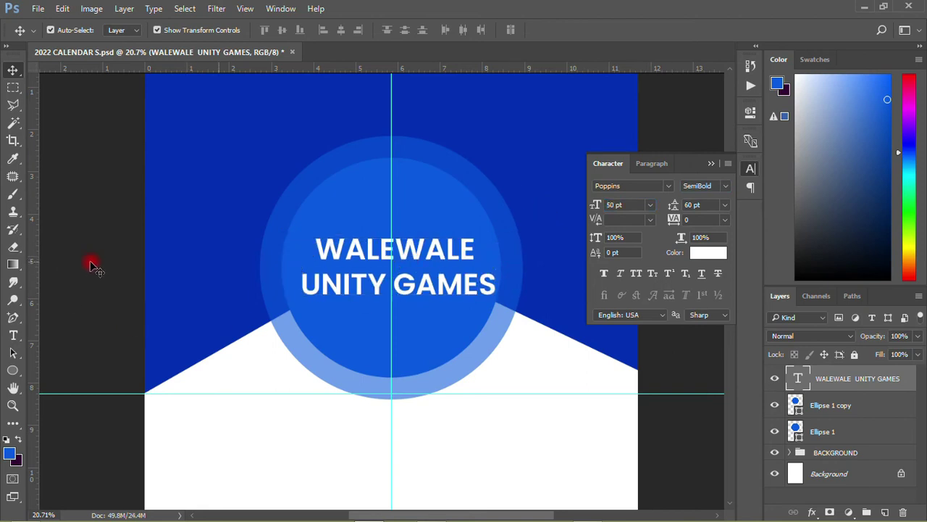
# Set the title's leading to Auto and centre the text on the vertical guide inside the circle
pyautogui.click(368, 284)
pyautogui.click(409, 250)
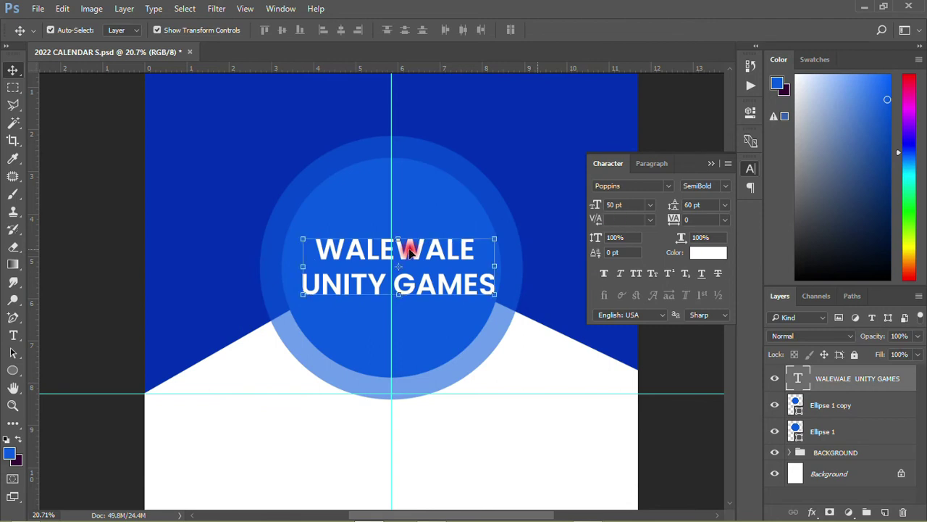
pyautogui.click(728, 209)
pyautogui.click(697, 229)
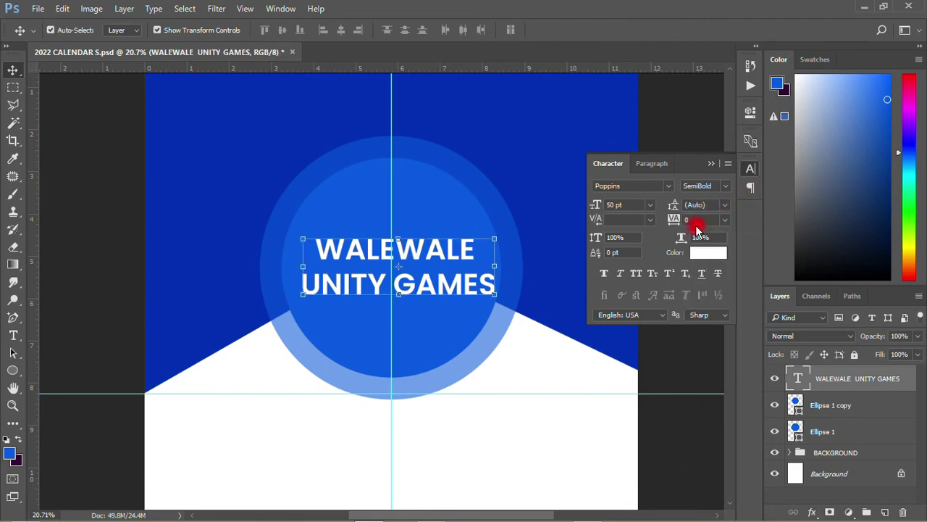
pyautogui.moveTo(431, 255); pyautogui.dragTo(426, 258)
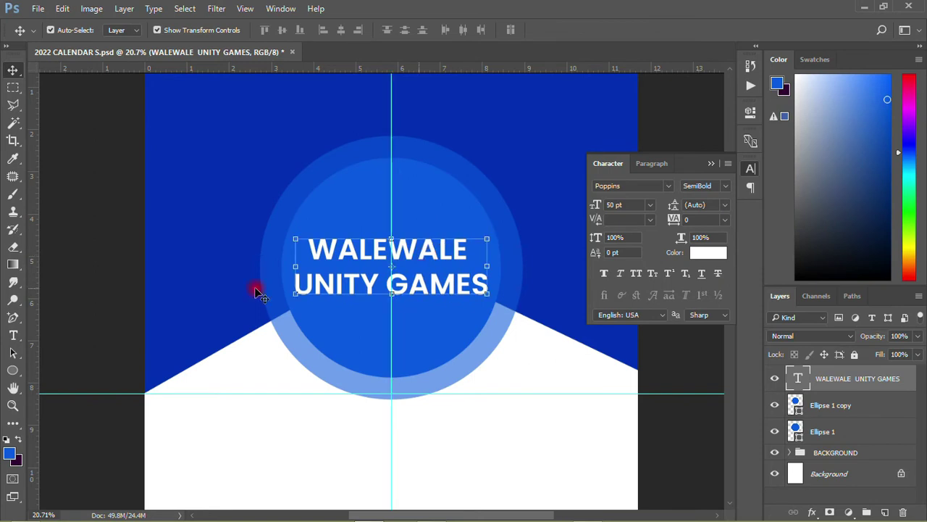
pyautogui.click(114, 256)
pyautogui.hotkey('ctrl', '0')
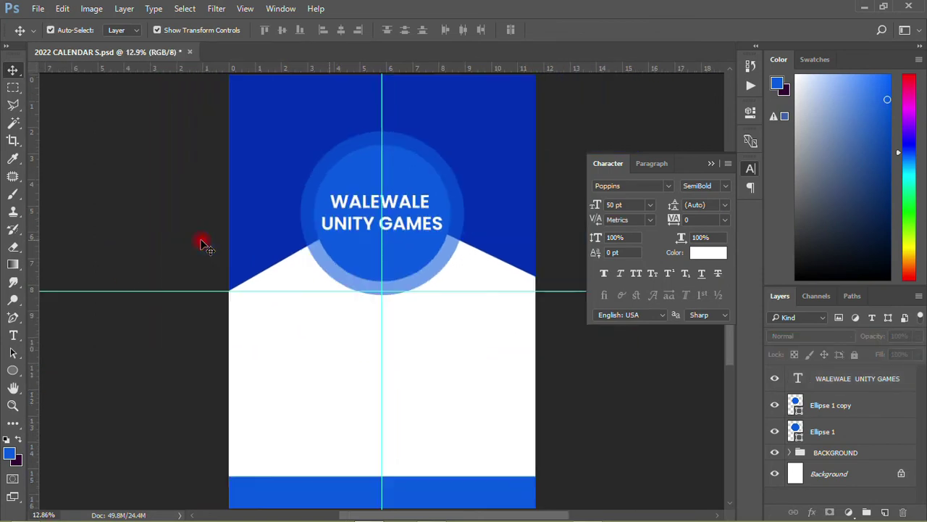
# Make Rectangle 1 copy the active layer and open the file UNITY GAMES CALENDER-1.psd
pyautogui.click(516, 151)
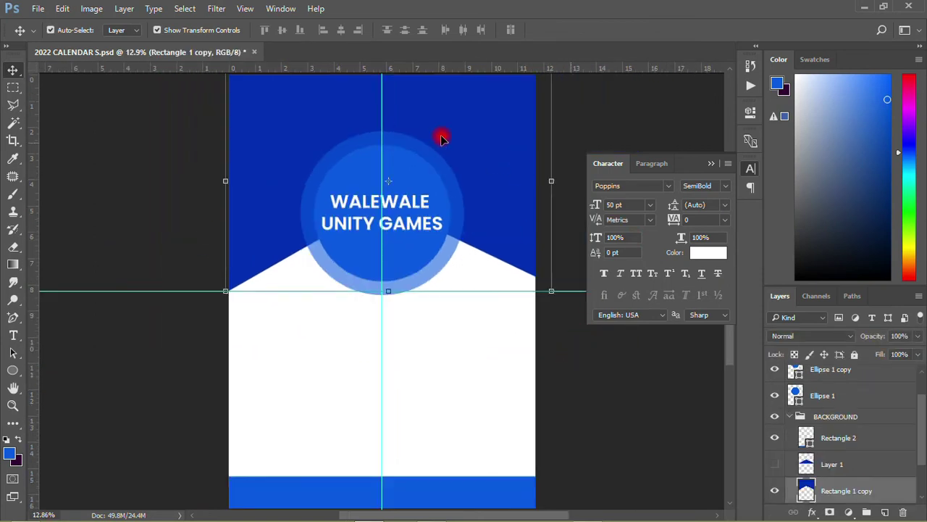
pyautogui.click(42, 11)
pyautogui.click(48, 37)
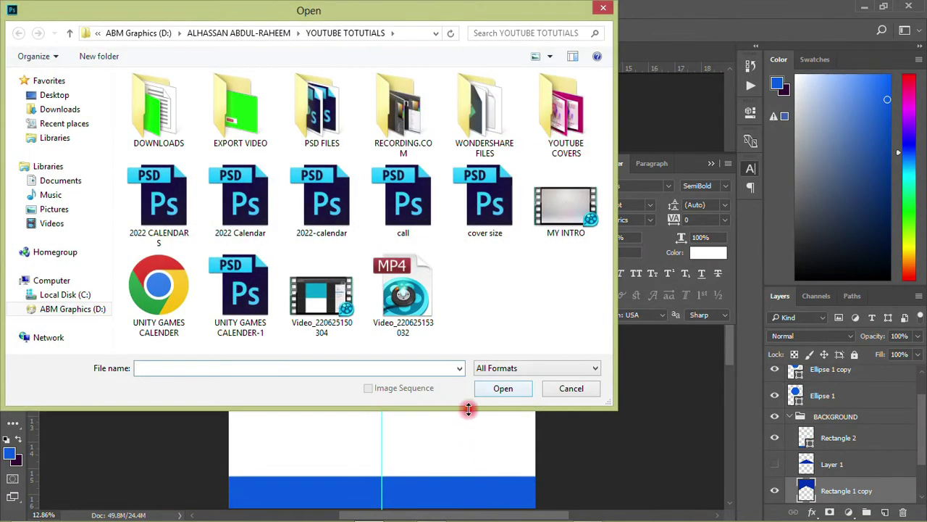
pyautogui.doubleClick(247, 297)
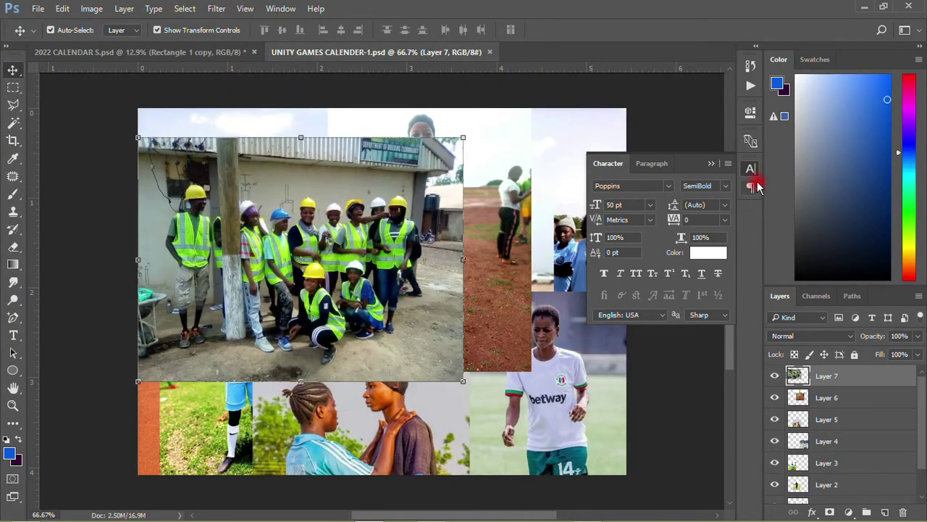
pyautogui.click(632, 229)
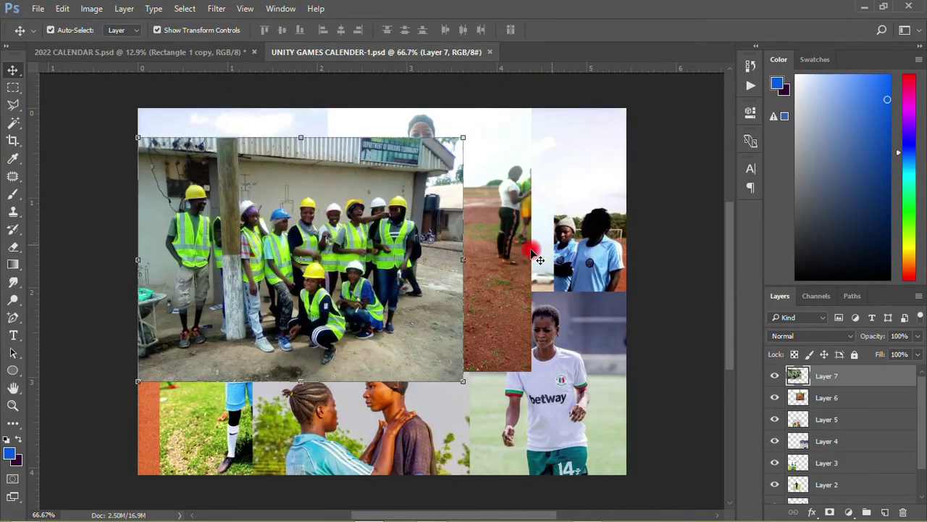
# Hide Layers 1 to 7 of the photo document and convert its Background into an editable layer named Layer 0
pyautogui.moveTo(772, 382); pyautogui.dragTo(775, 472)
pyautogui.doubleClick(834, 493)
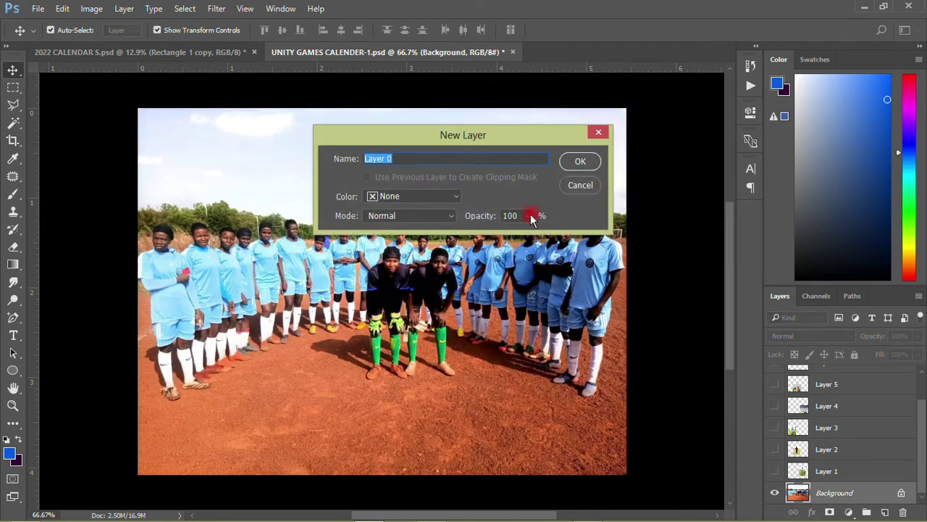
pyautogui.click(581, 160)
# Copy the team photo into 2022 CALENDAR S.psd and enlarge it to cover the blue top area down to the horizontal guide
pyautogui.moveTo(424, 168); pyautogui.dragTo(427, 141)
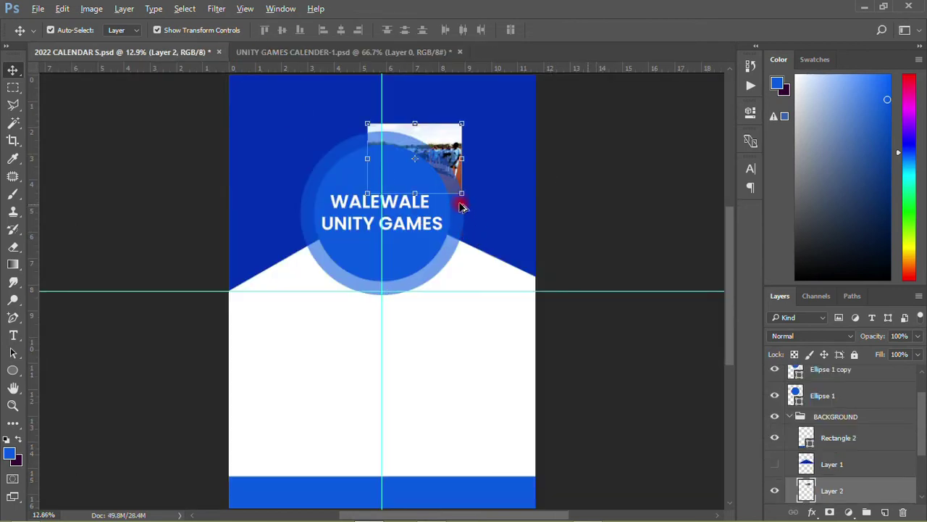
pyautogui.moveTo(463, 196); pyautogui.dragTo(572, 276)
pyautogui.click(601, 32)
pyautogui.moveTo(509, 100); pyautogui.dragTo(471, 133)
pyautogui.moveTo(453, 174); pyautogui.dragTo(456, 188)
pyautogui.scroll(-2, 461, 271)
pyautogui.scroll(1, 459, 271)
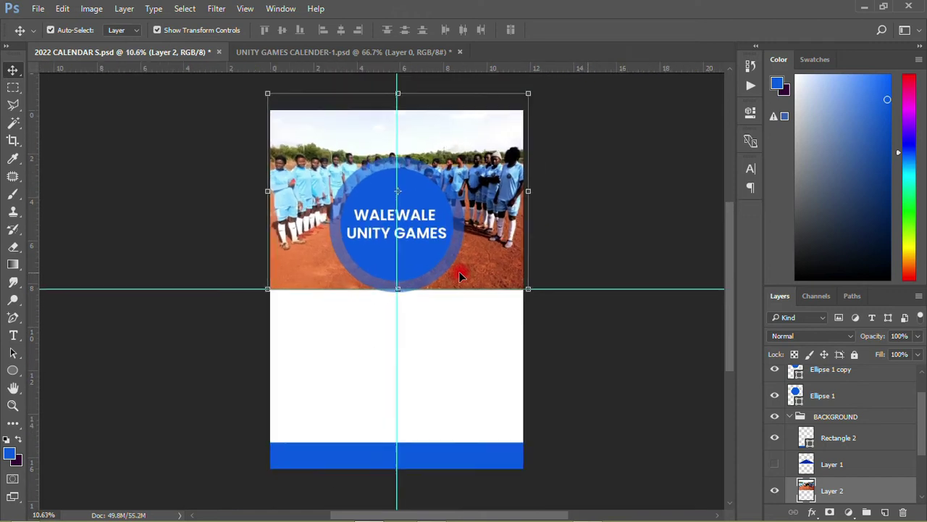
# Clip the Layer 2 team photo to the Rectangle 1 copy shape with a clipping mask
pyautogui.scroll(-3, 840, 478)
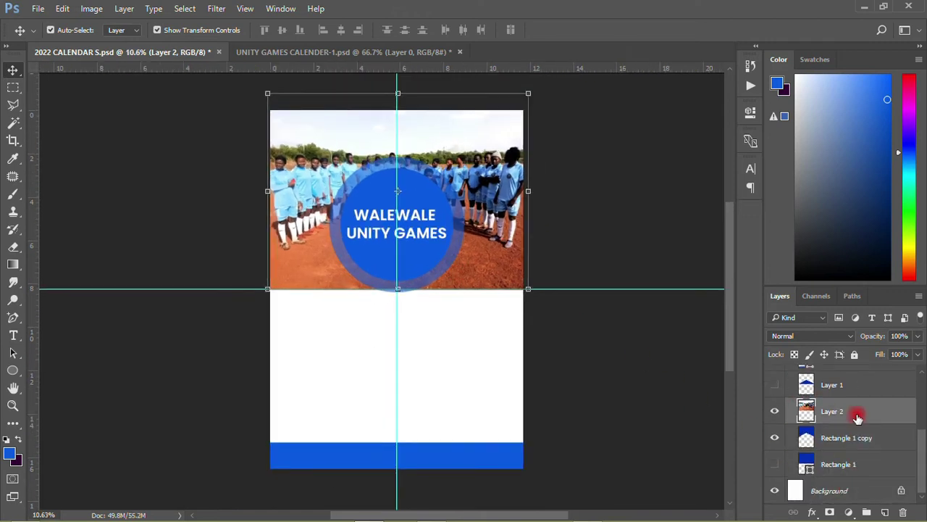
pyautogui.rightClick(857, 417)
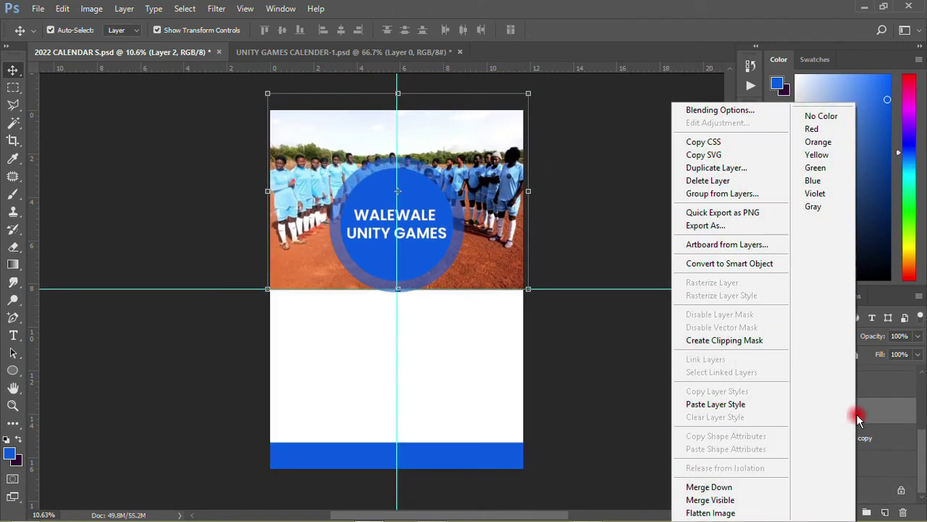
pyautogui.click(728, 340)
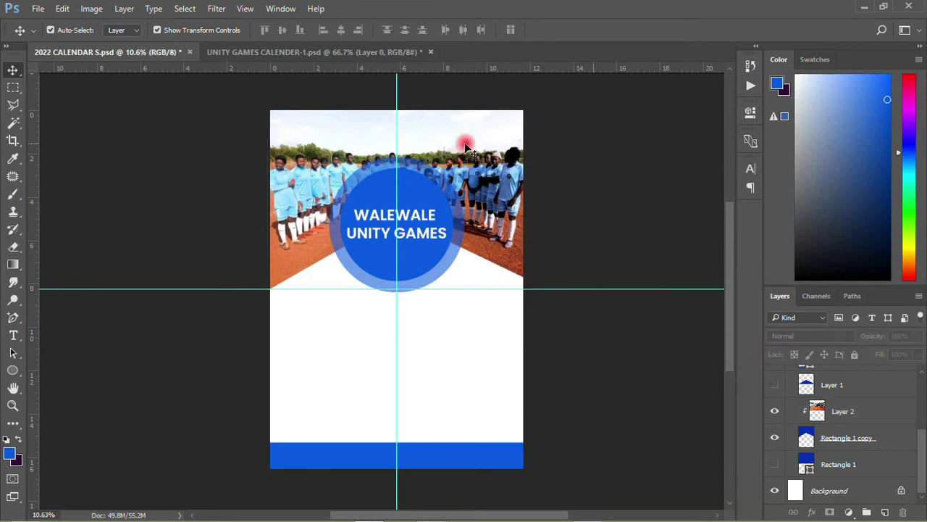
# Apply a Brightness/Contrast adjustment with Brightness 15 to the Layer 2 team photo
pyautogui.scroll(3, 464, 142)
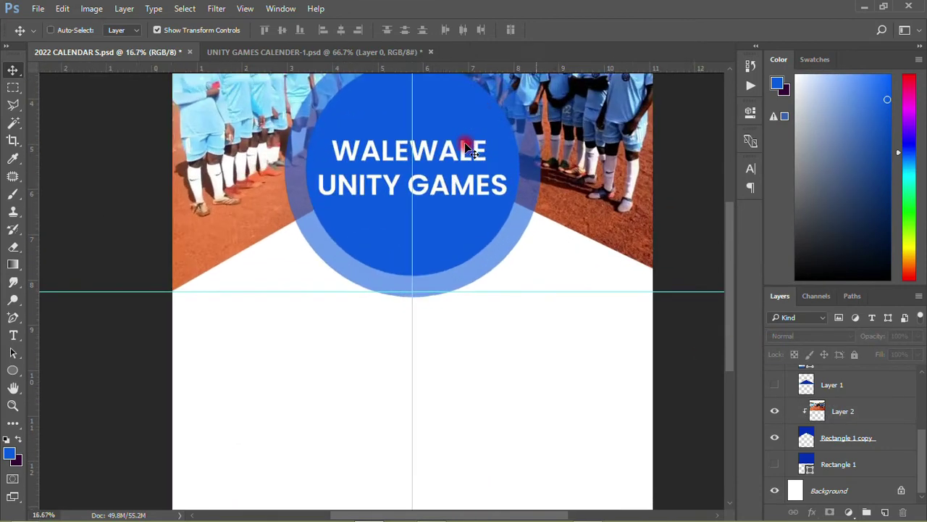
pyautogui.moveTo(730, 300); pyautogui.dragTo(728, 229)
pyautogui.scroll(-1, 192, 293)
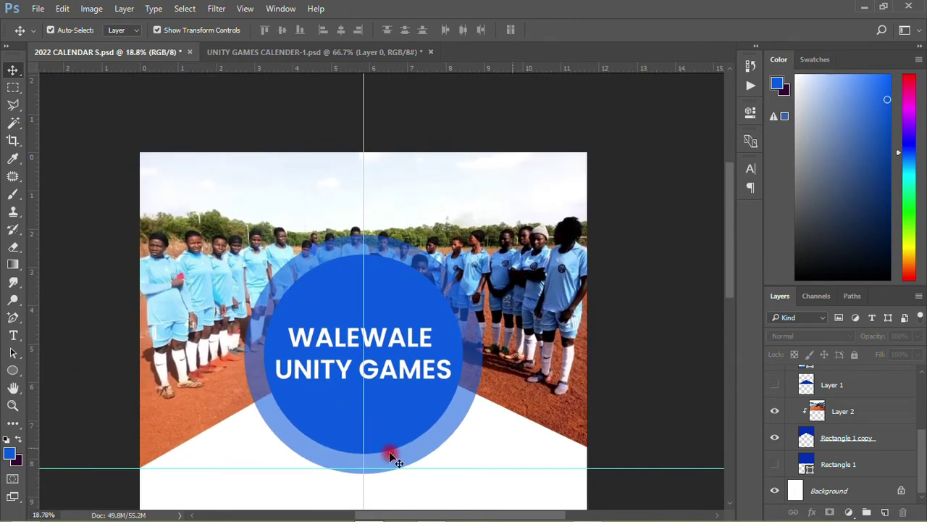
pyautogui.moveTo(424, 511)
pyautogui.mouseDown()
pyautogui.moveTo(435, 509)
pyautogui.moveTo(422, 516)
pyautogui.mouseUp()
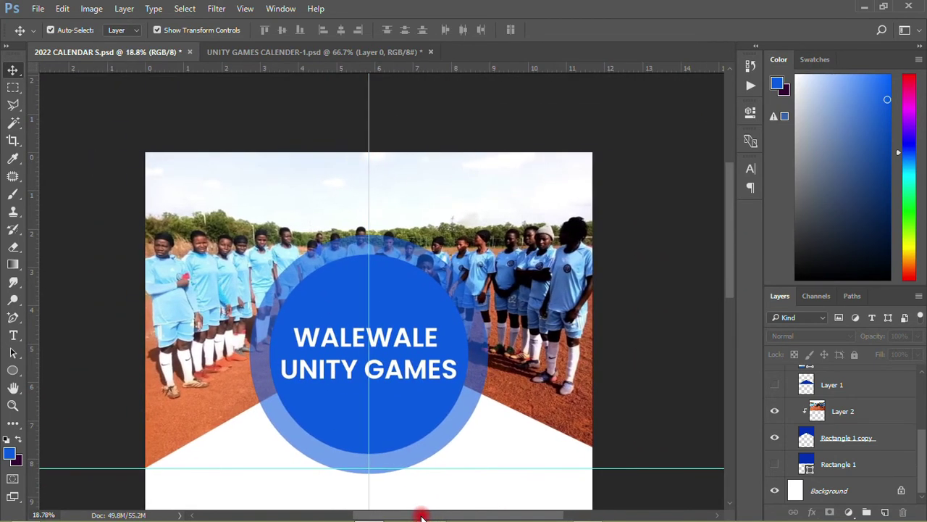
pyautogui.moveTo(731, 211); pyautogui.dragTo(731, 239)
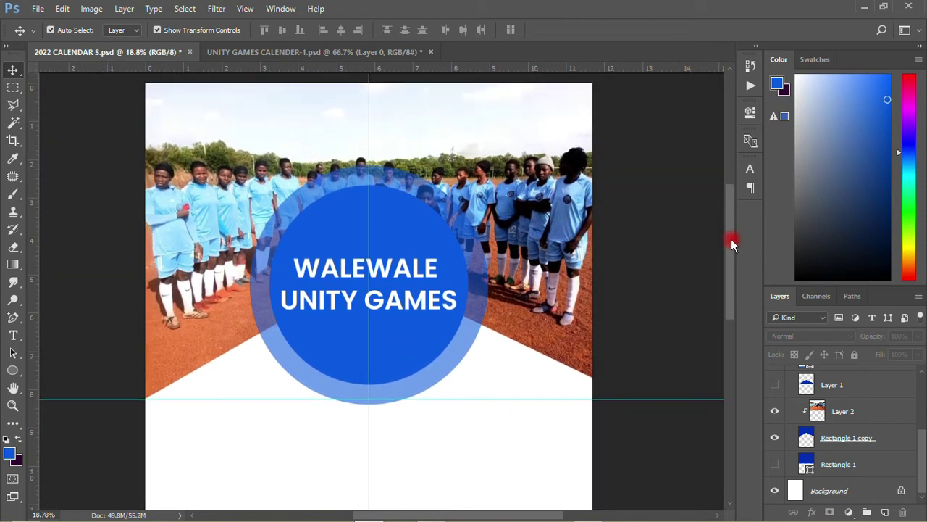
pyautogui.click(498, 207)
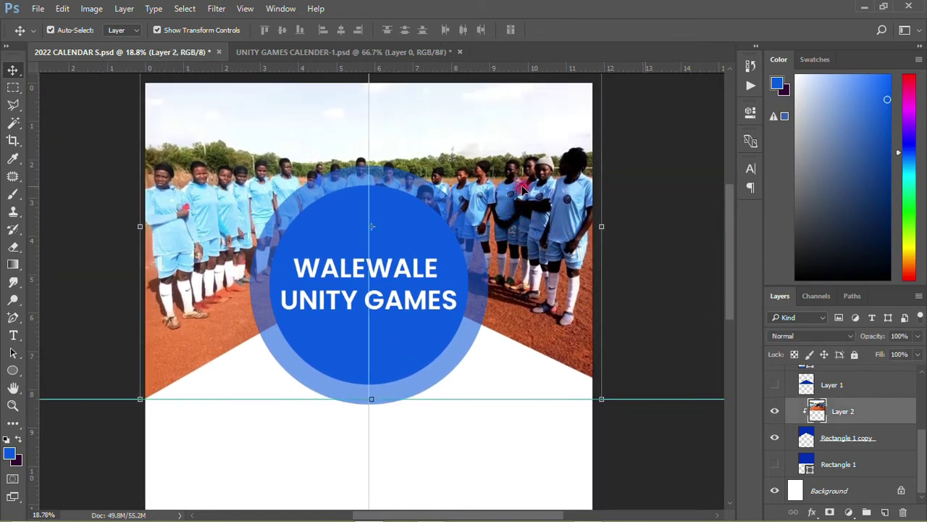
pyautogui.click(155, 118)
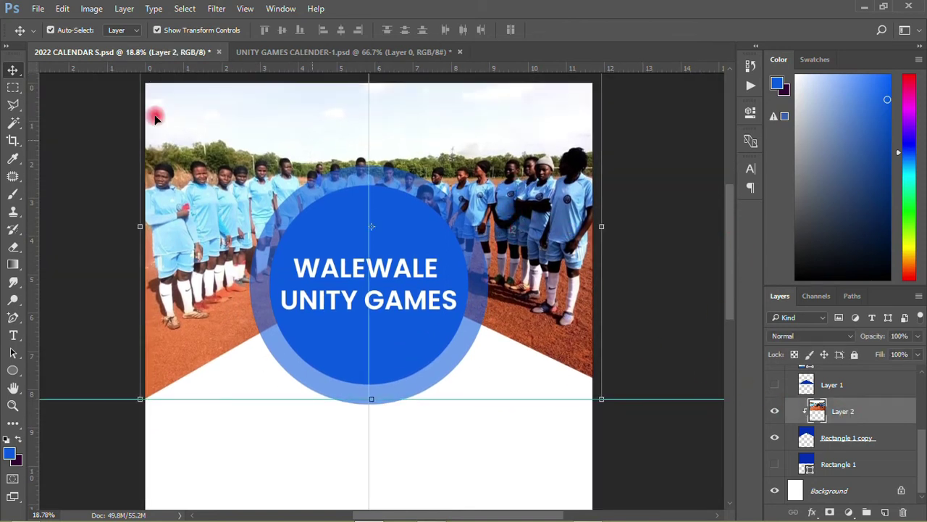
pyautogui.click(92, 9)
pyautogui.moveTo(125, 42)
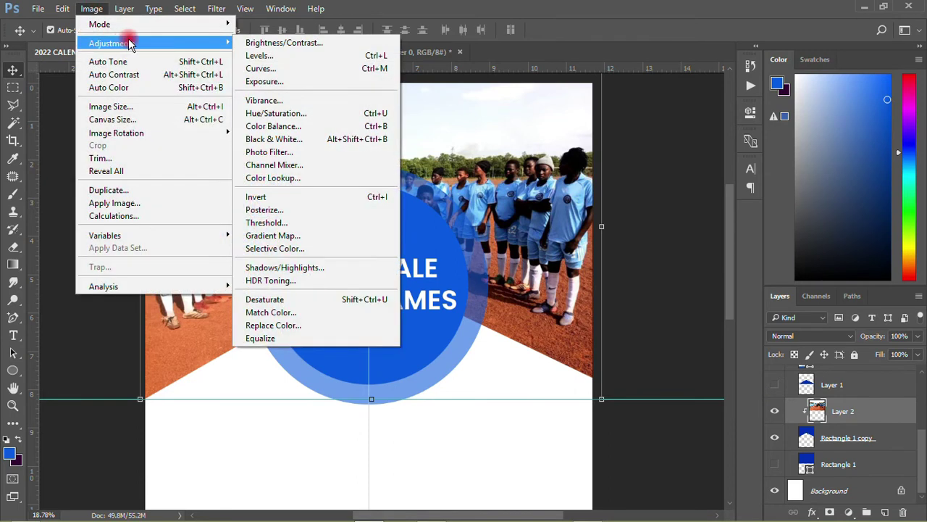
pyautogui.click(254, 42)
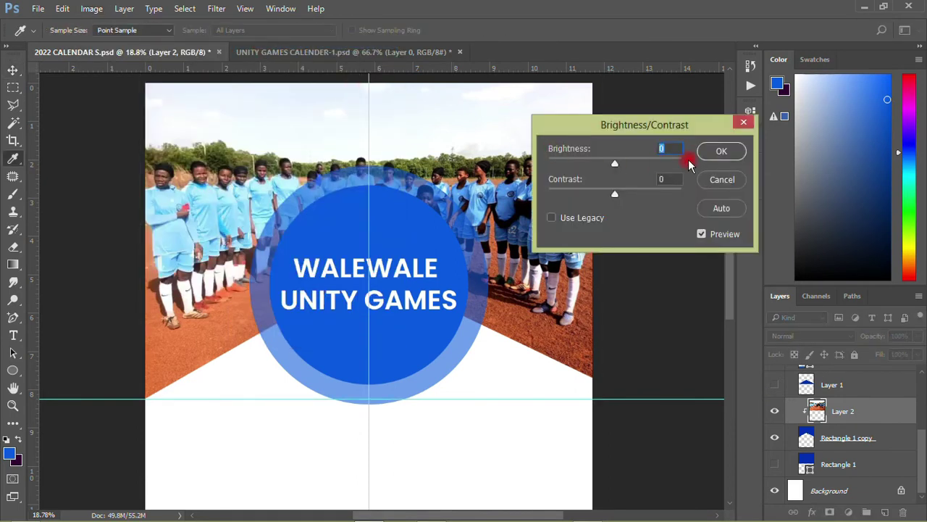
pyautogui.write('15')
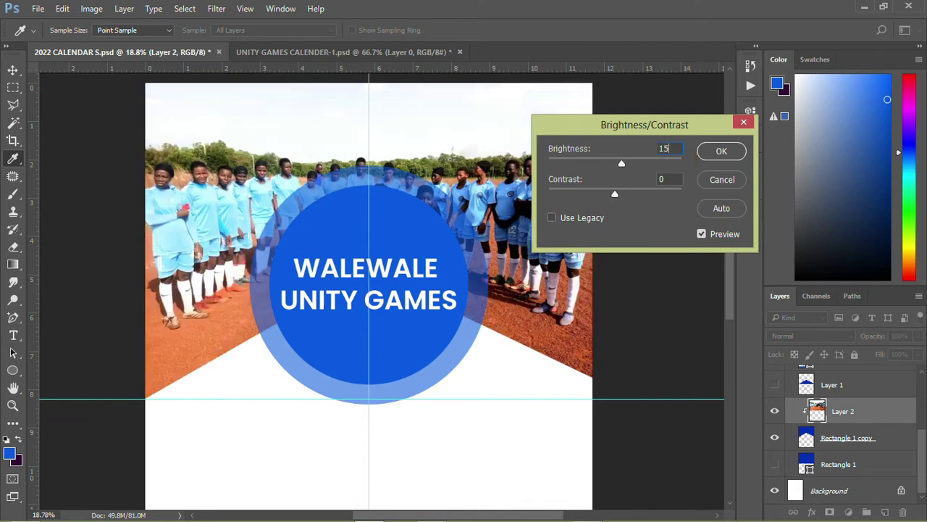
pyautogui.click(724, 151)
pyautogui.press('v')
# Apply a Hue/Saturation adjustment with Saturation +39 to the Layer 2 team photo and save the calendar document
pyautogui.click(91, 8)
pyautogui.moveTo(114, 44)
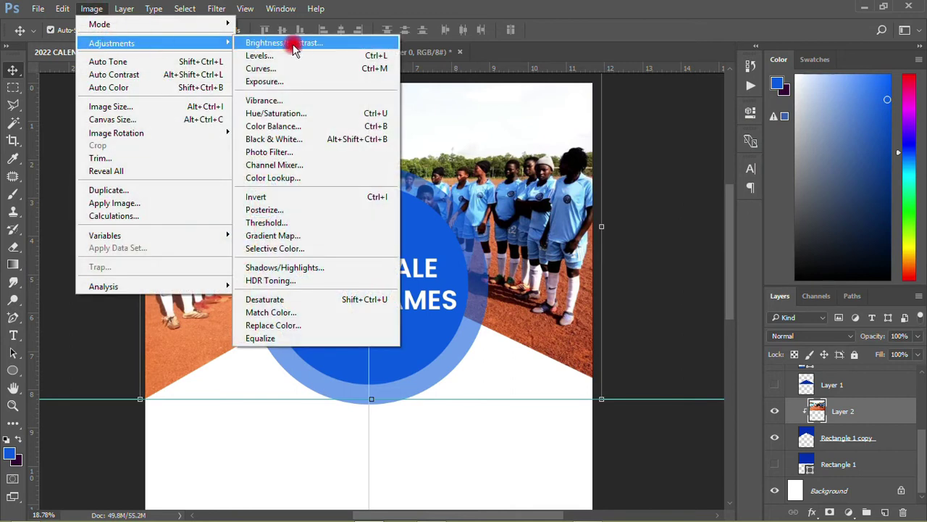
pyautogui.click(268, 115)
pyautogui.moveTo(382, 89); pyautogui.dragTo(677, 107)
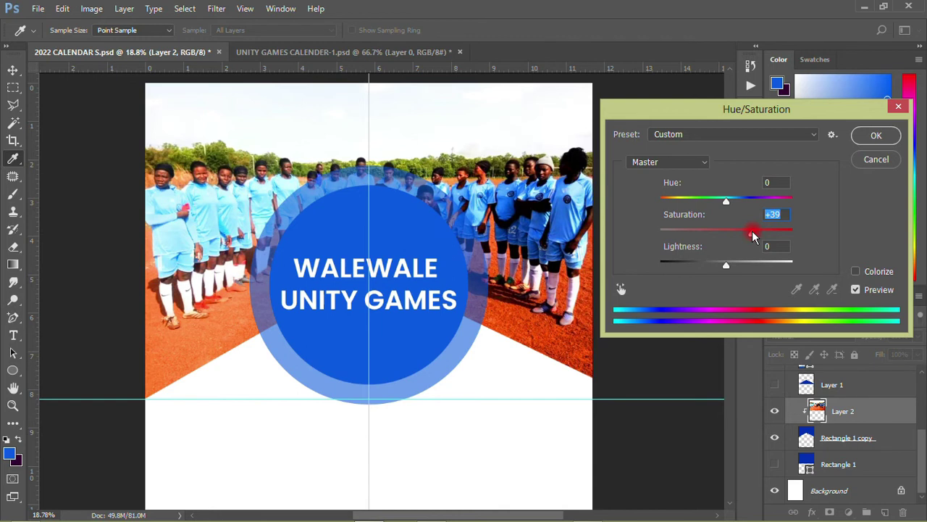
pyautogui.click(856, 135)
pyautogui.press('v')
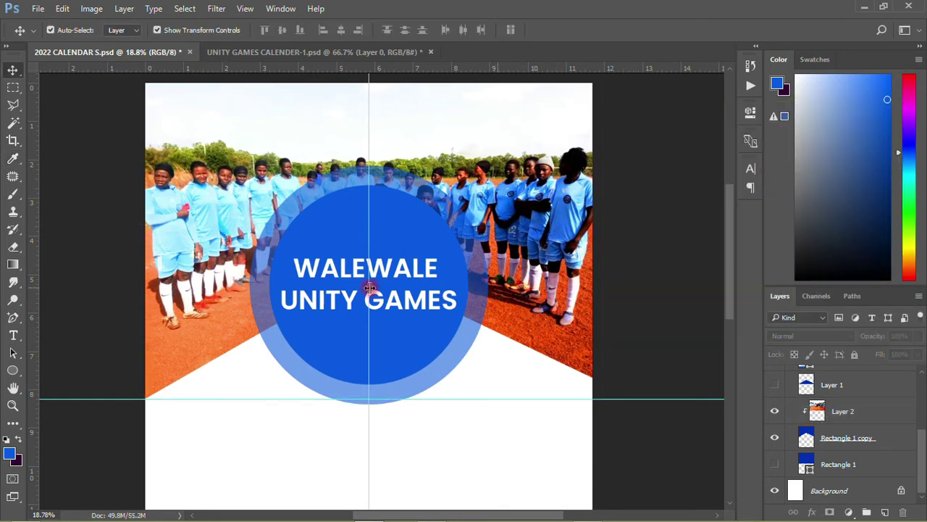
pyautogui.hotkey('ctrl', 's')
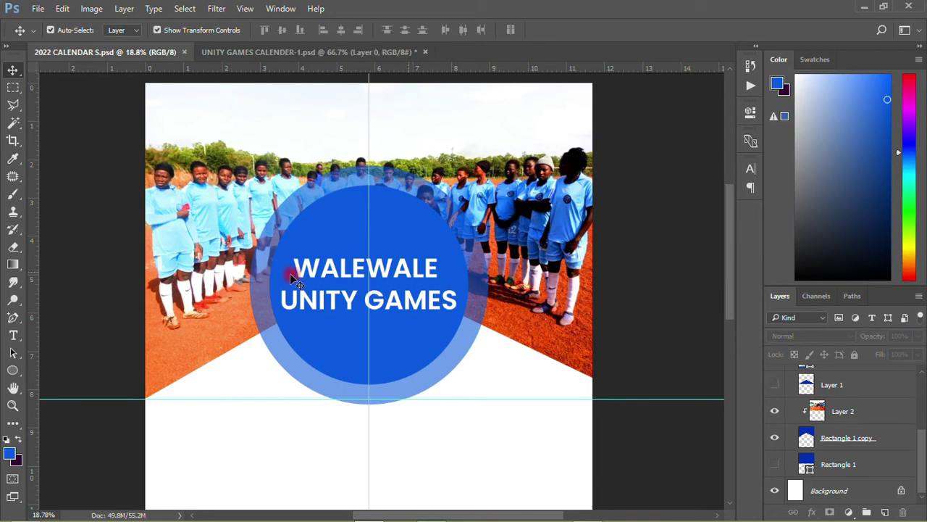
# Draw a blue rectangle about 3778 px wide and 423 px high as a header strip across the page's upper edge
pyautogui.click(543, 264)
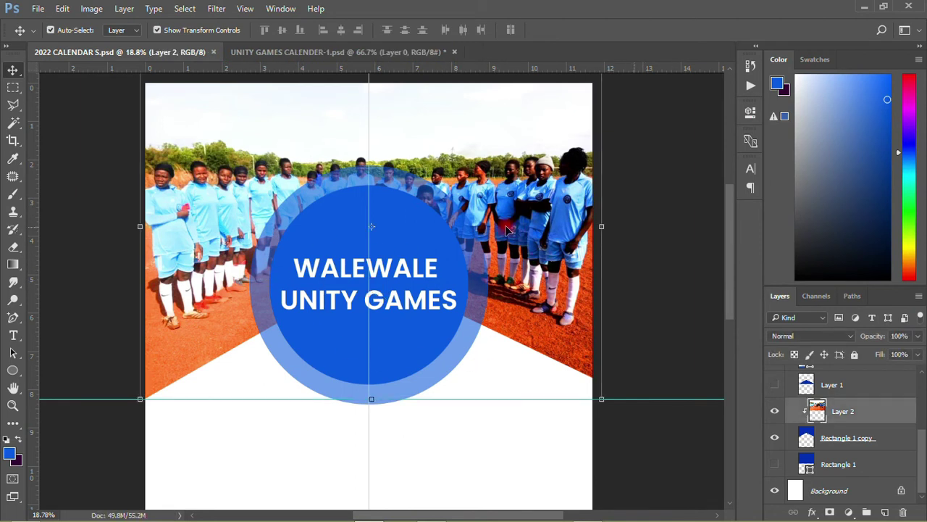
pyautogui.scroll(-2, 391, 300)
pyautogui.scroll(2, 421, 203)
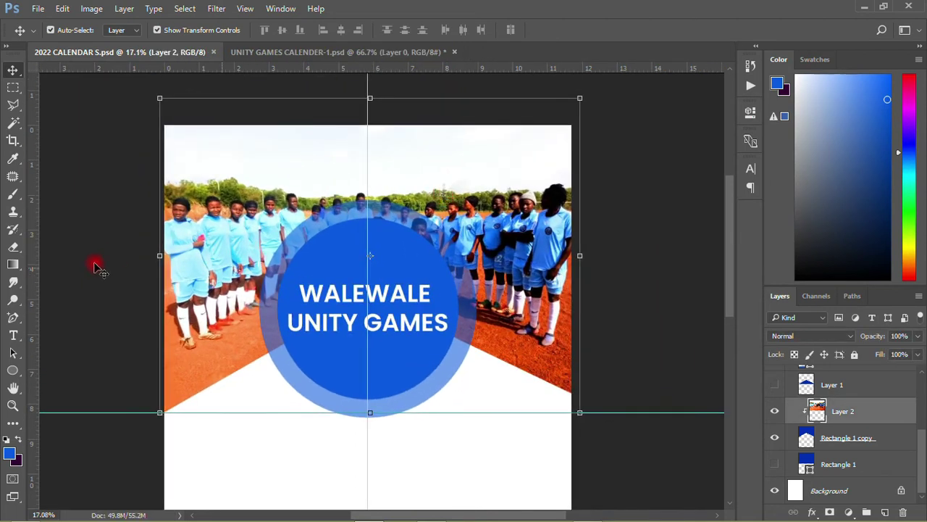
pyautogui.click(98, 266)
pyautogui.click(14, 370)
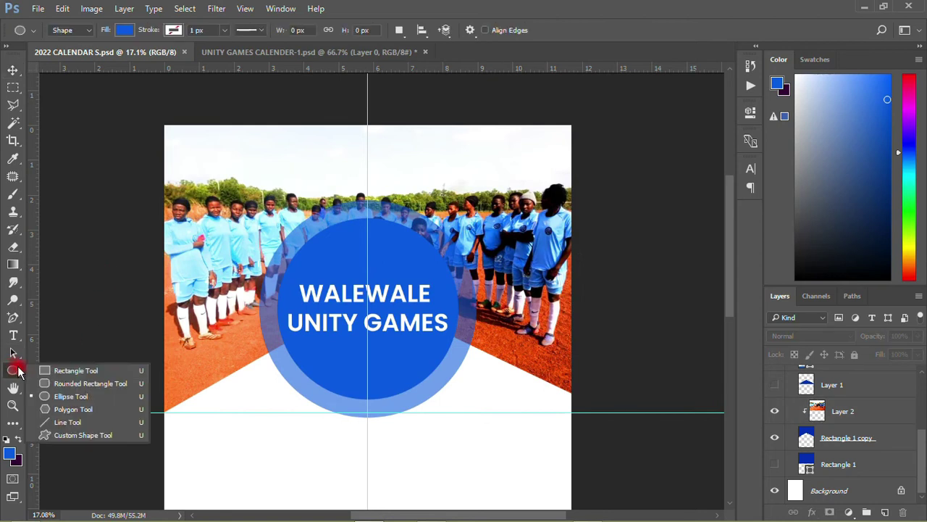
pyautogui.click(65, 370)
pyautogui.moveTo(148, 112); pyautogui.dragTo(586, 160)
pyautogui.click(13, 69)
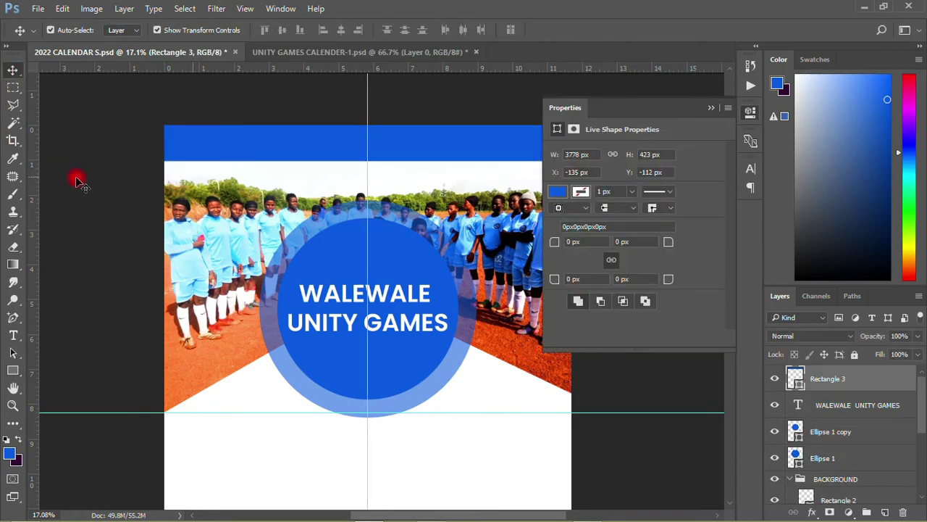
pyautogui.click(65, 181)
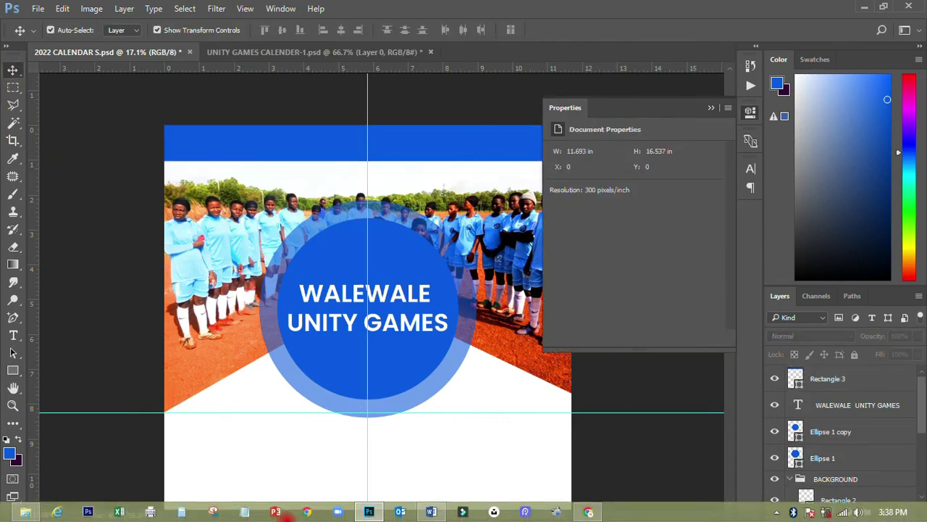
# Switch to the UNITY GAMES CALENDER document in Word and copy the heading NASARA LADIES FOOTBALL CLUB below the team photo
pyautogui.click(431, 513)
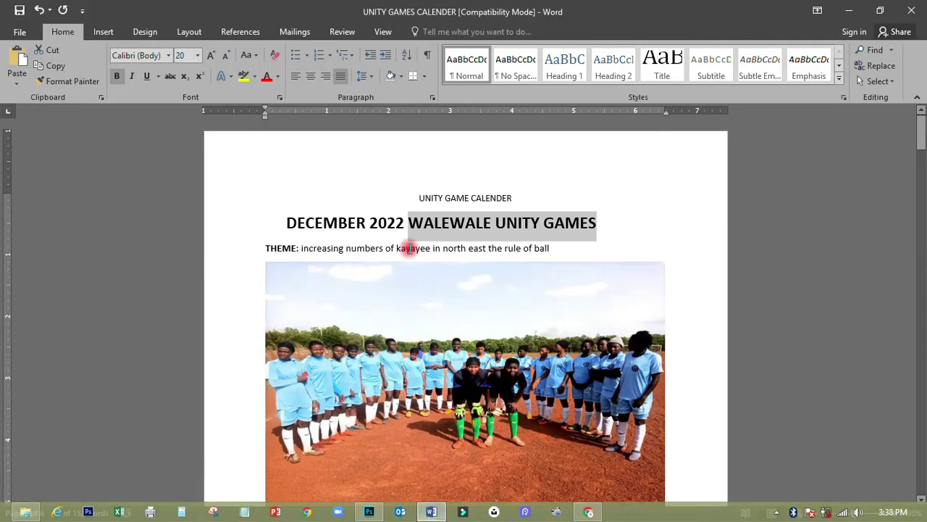
pyautogui.scroll(-5, 347, 228)
pyautogui.scroll(-3, 346, 225)
pyautogui.moveTo(510, 224); pyautogui.dragTo(341, 230)
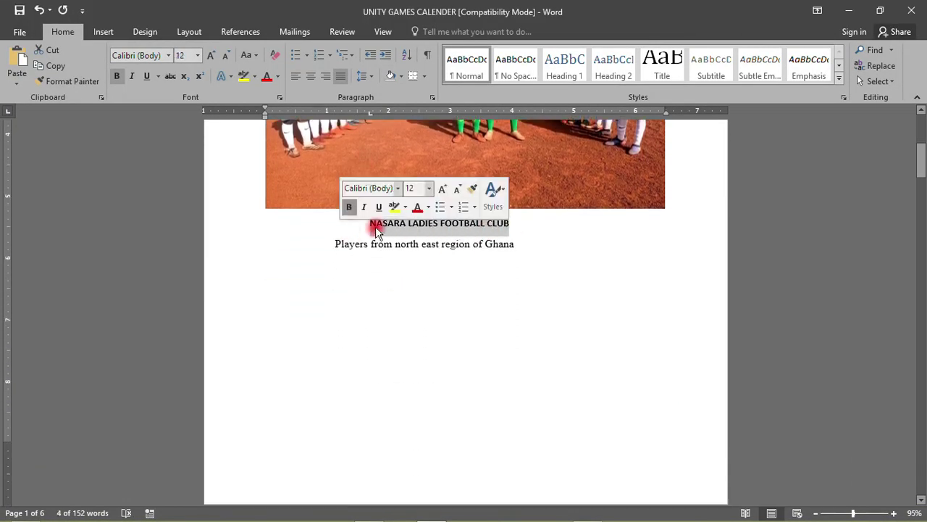
pyautogui.rightClick(390, 224)
pyautogui.click(421, 248)
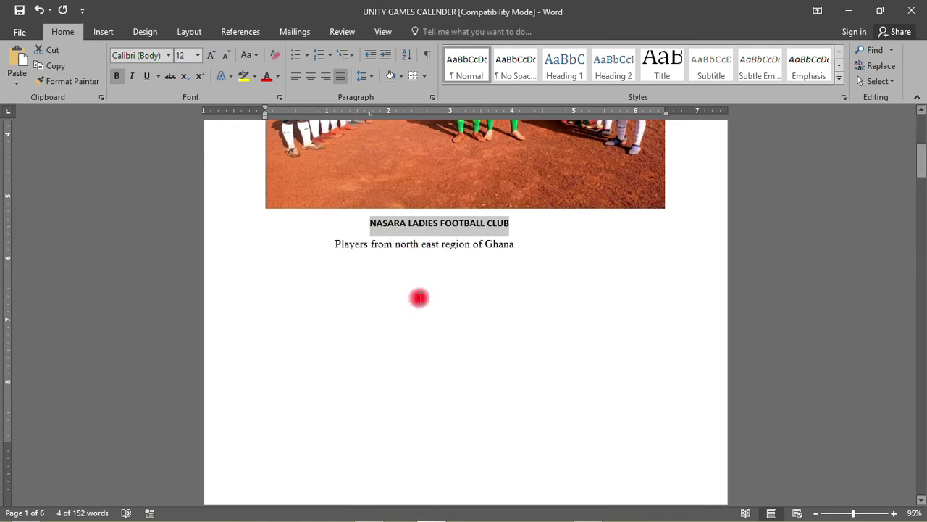
# Return to Photoshop, paste NASARA LADIES FOOTBALL CLUB as a new text layer and move it onto the blue header strip
pyautogui.click(369, 512)
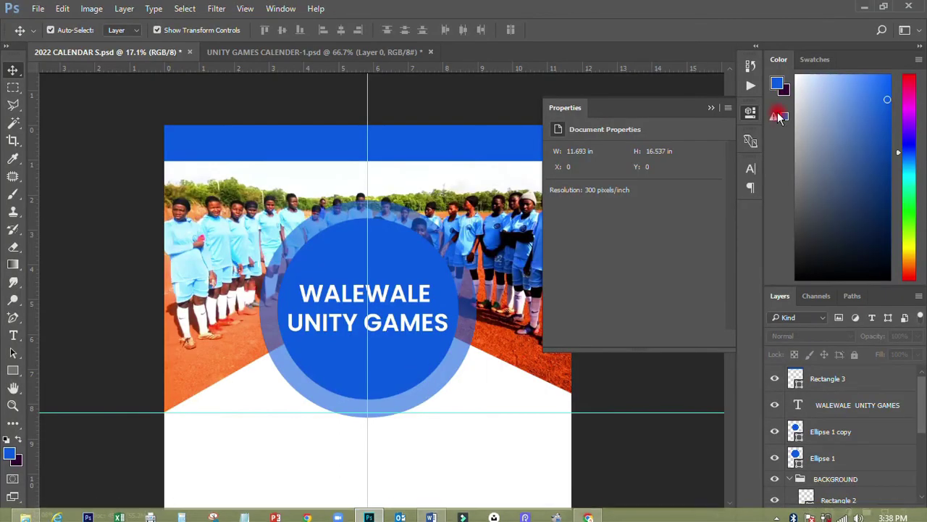
pyautogui.click(750, 113)
pyautogui.click(13, 332)
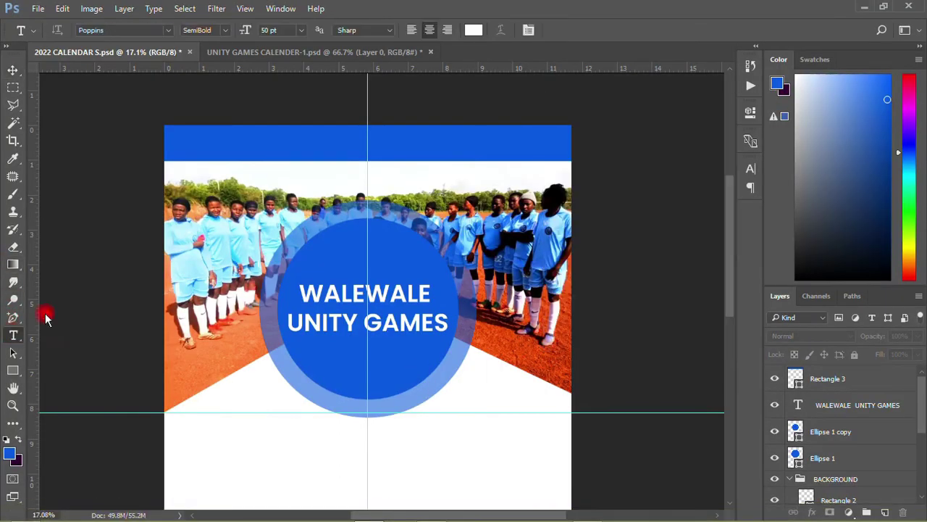
pyautogui.click(265, 193)
pyautogui.hotkey('ctrl', 'v')
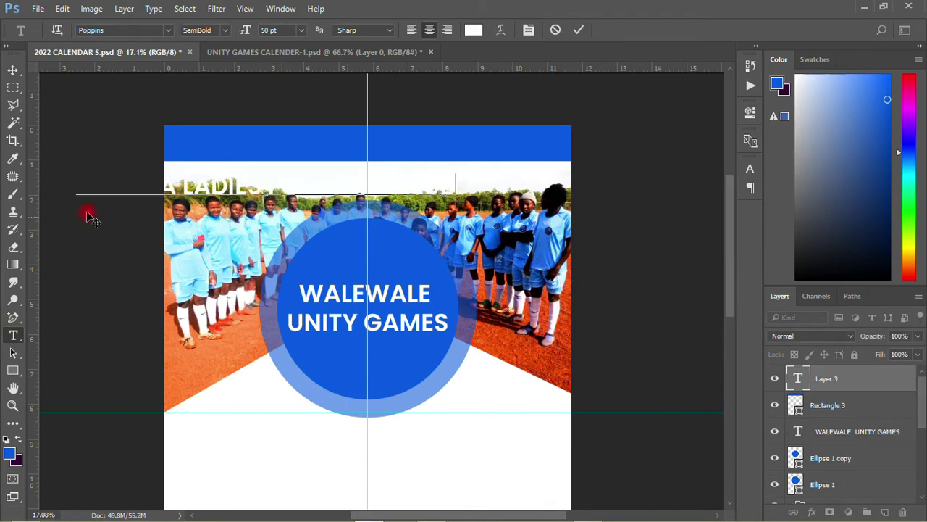
pyautogui.click(12, 71)
pyautogui.moveTo(234, 195); pyautogui.dragTo(333, 152)
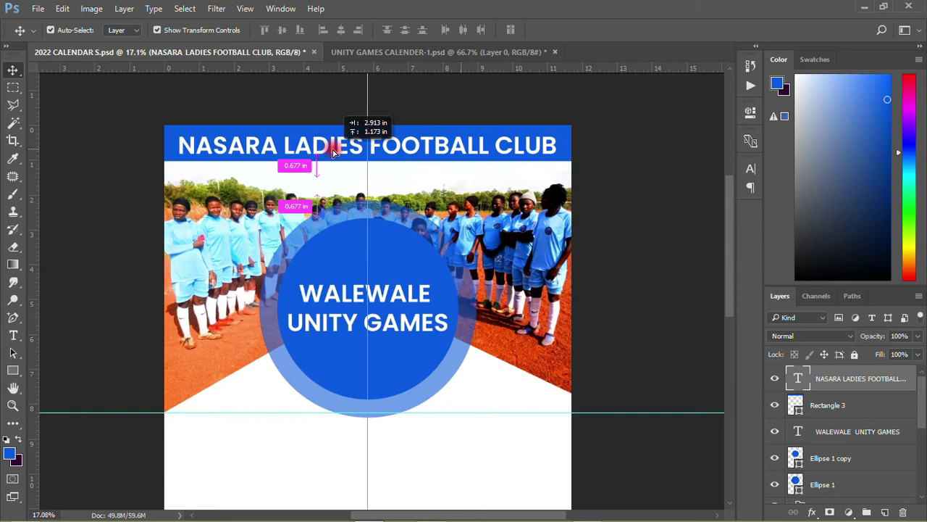
# Set the NASARA LADIES FOOTBALL CLUB text to 36 pt Poppins Bold and center it within the header strip
pyautogui.click(749, 168)
pyautogui.click(645, 206)
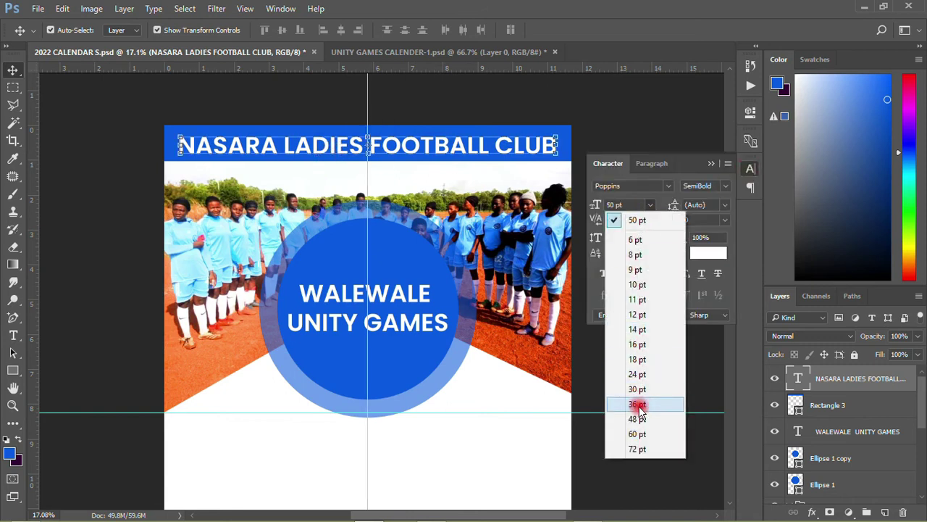
pyautogui.click(637, 404)
pyautogui.click(467, 105)
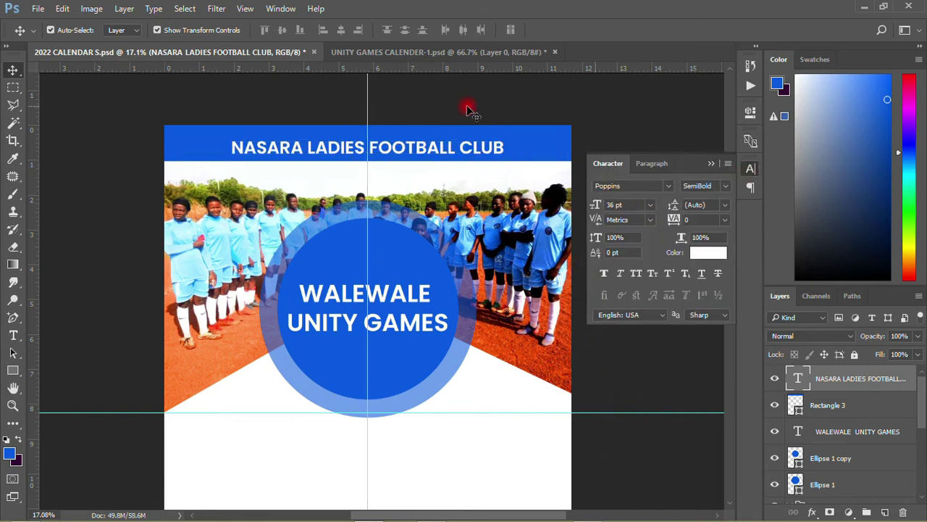
pyautogui.moveTo(441, 148); pyautogui.dragTo(440, 141)
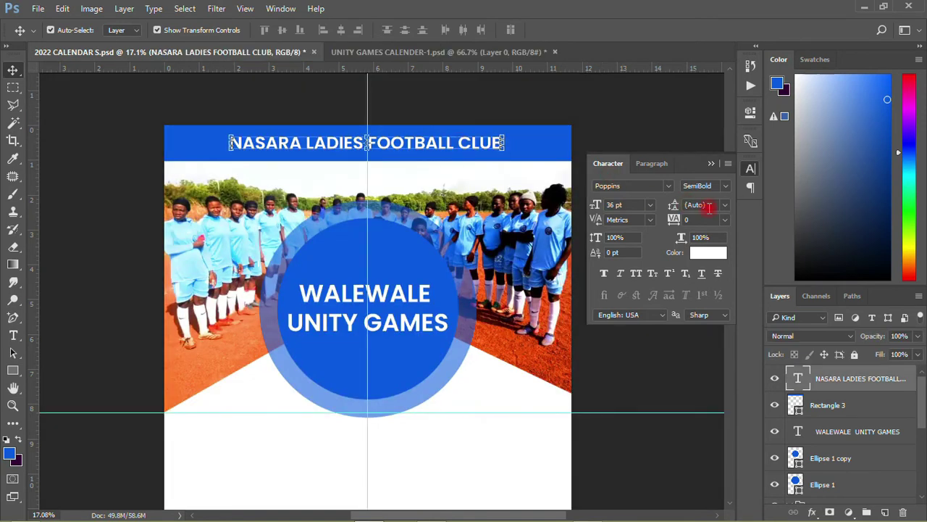
pyautogui.click(725, 185)
pyautogui.click(723, 330)
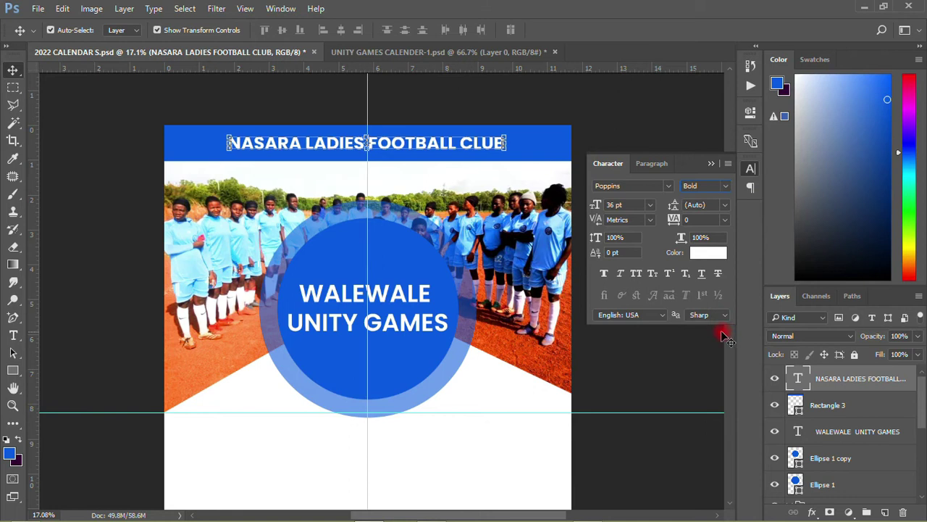
pyautogui.click(516, 95)
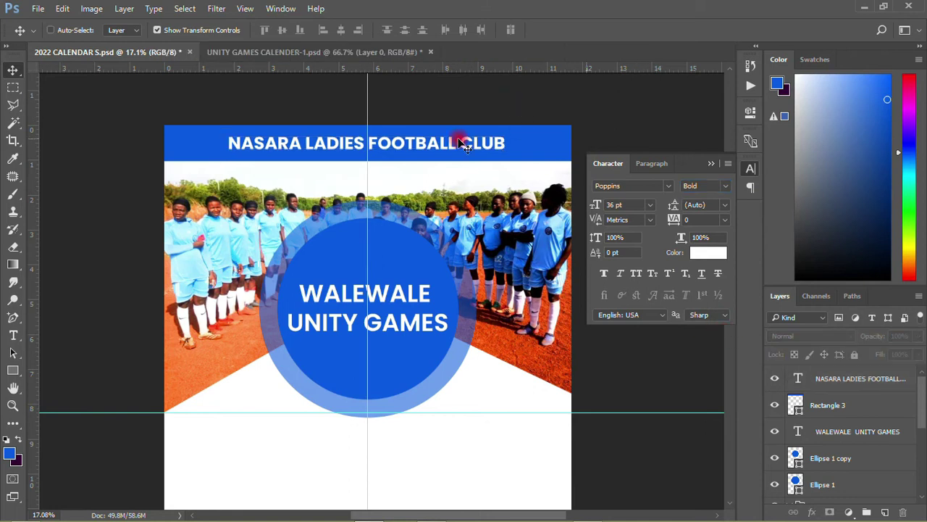
# Add a reversed linear dark purple to blue Gradient Overlay to the Rectangle 3 header strip, with angle 17° and scale 150%
pyautogui.keyDown('ctrl'); pyautogui.click(536, 141); pyautogui.keyUp('ctrl')
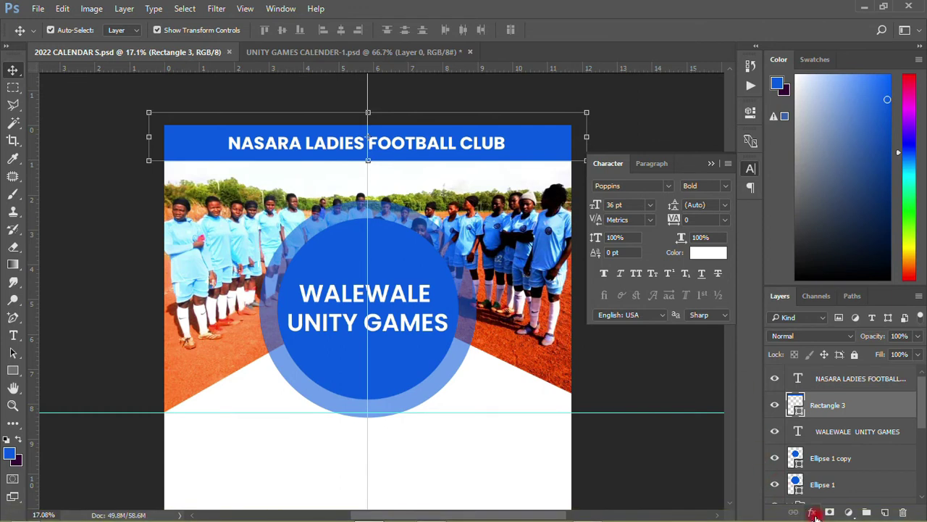
pyautogui.click(812, 512)
pyautogui.click(830, 458)
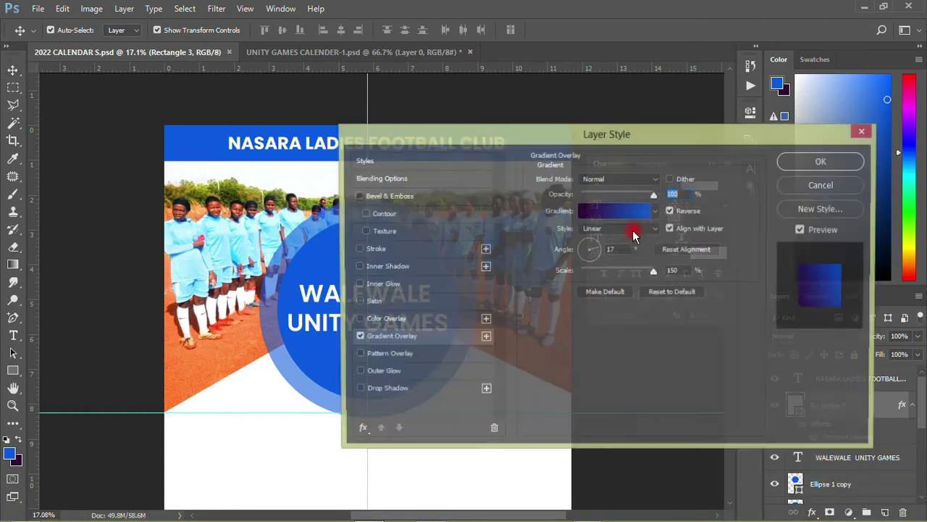
pyautogui.moveTo(620, 145); pyautogui.dragTo(499, 218)
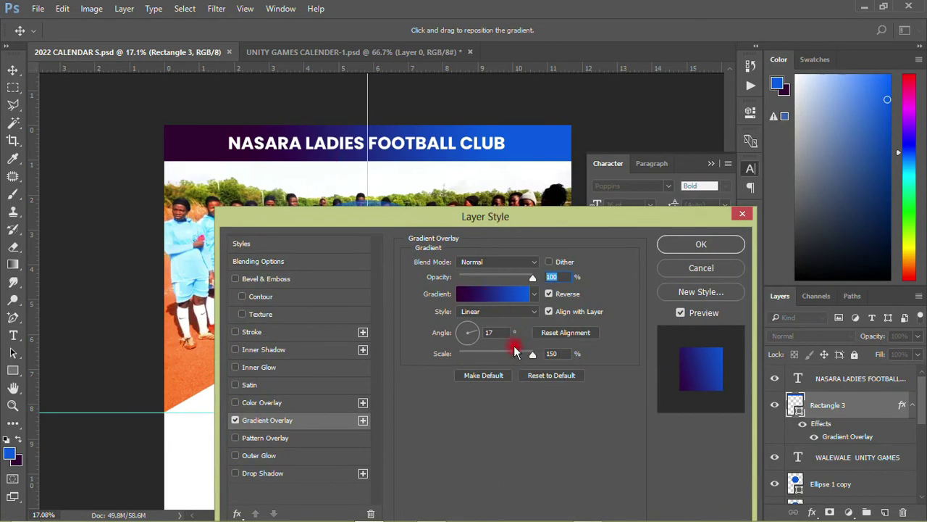
pyautogui.click(699, 244)
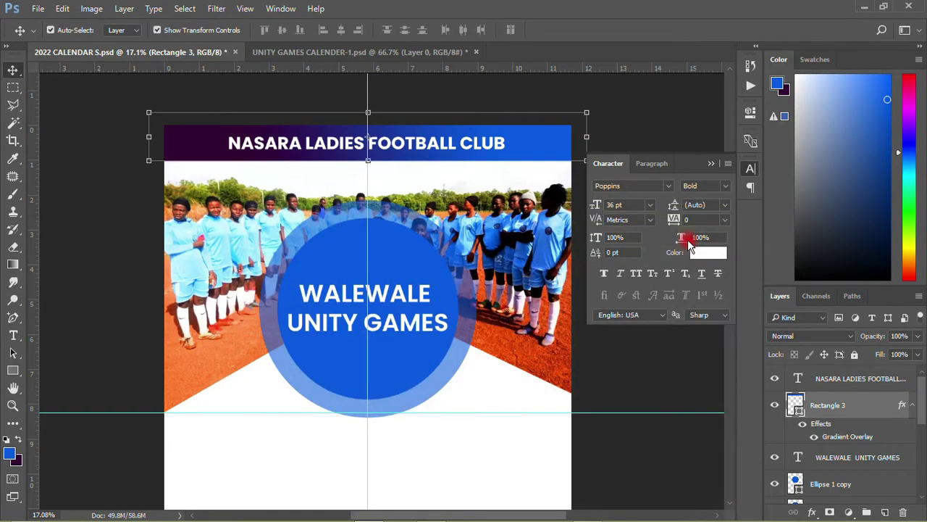
# Copy the layer style of the Rectangle 3 header strip and paste it onto the Rectangle 2 footer strip
pyautogui.scroll(-2, 458, 190)
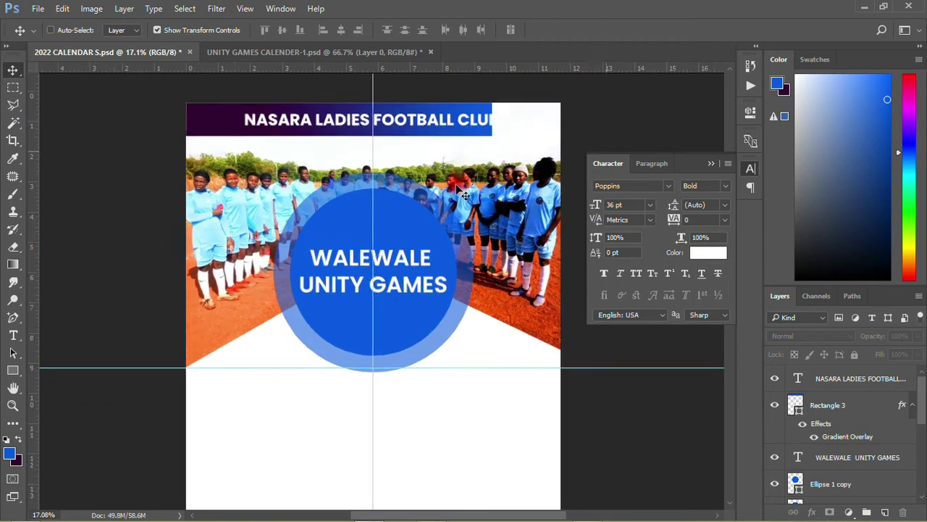
pyautogui.click(458, 489)
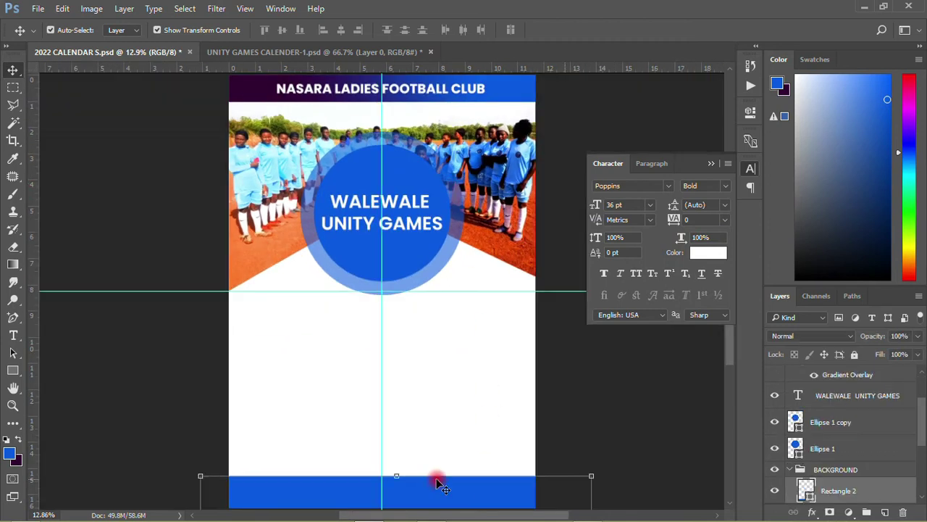
pyautogui.click(511, 87)
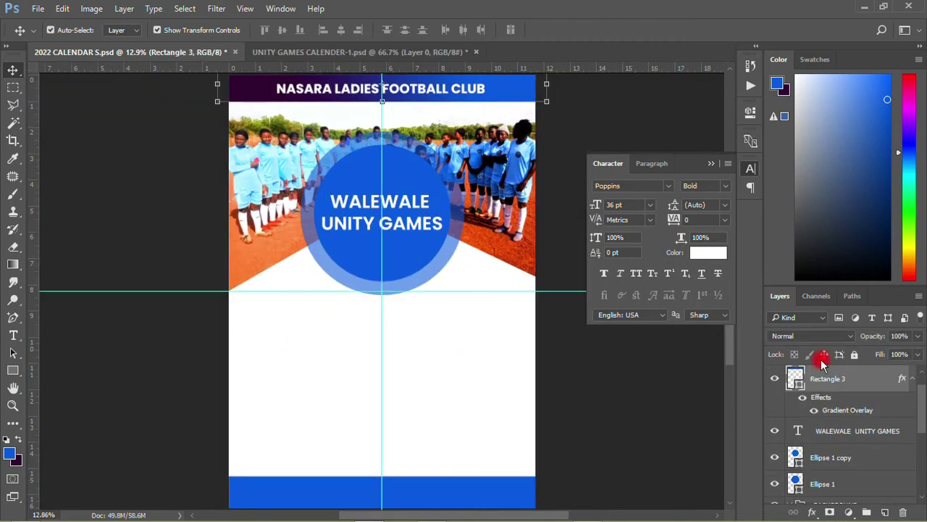
pyautogui.rightClick(861, 371)
pyautogui.click(724, 387)
pyautogui.click(484, 499)
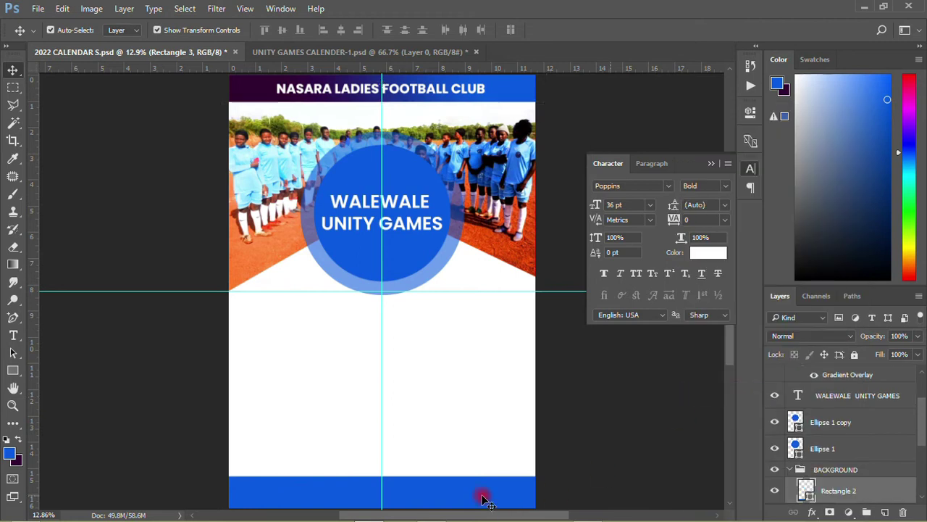
pyautogui.rightClick(847, 493)
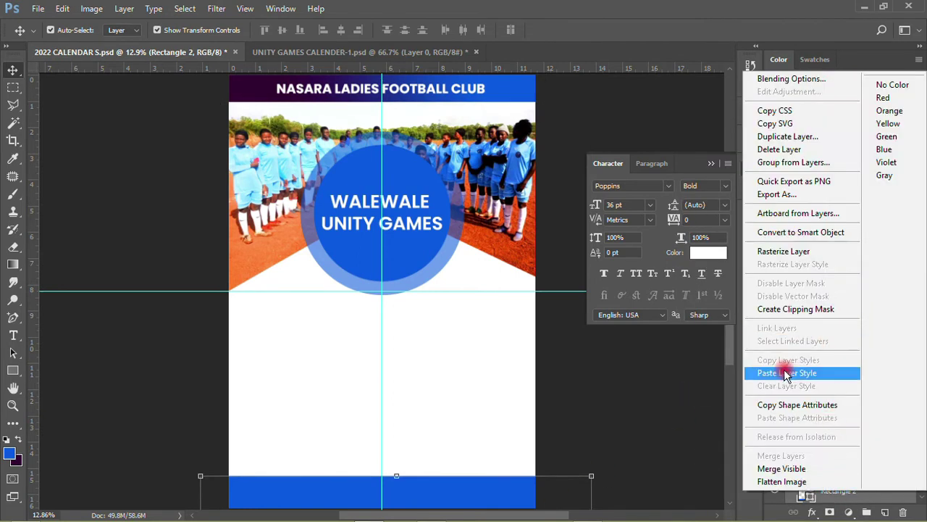
pyautogui.click(814, 373)
pyautogui.click(624, 371)
pyautogui.moveTo(415, 489); pyautogui.dragTo(456, 476)
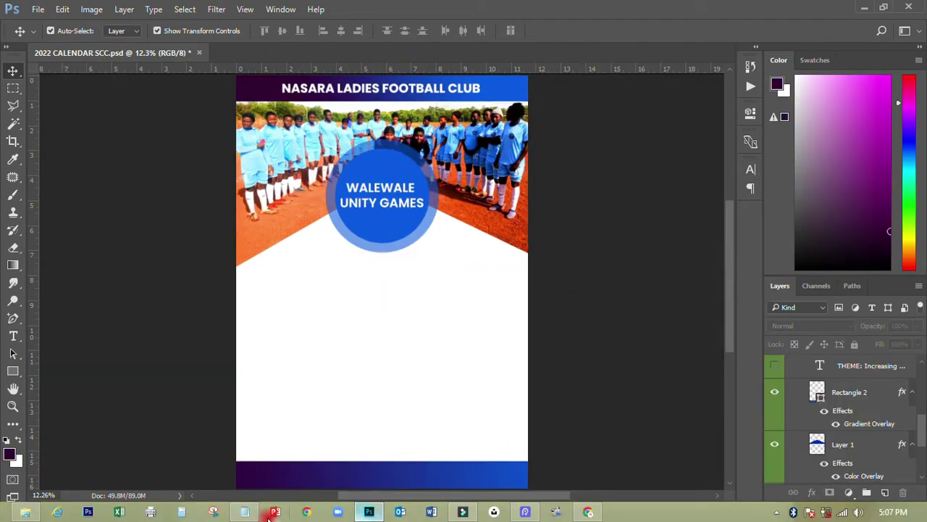
# Switch to the GFH file in Notepad and copy the sentence "THEME: Increasing numbers of Kayayee in North East the rule of Ball"
pyautogui.click(245, 512)
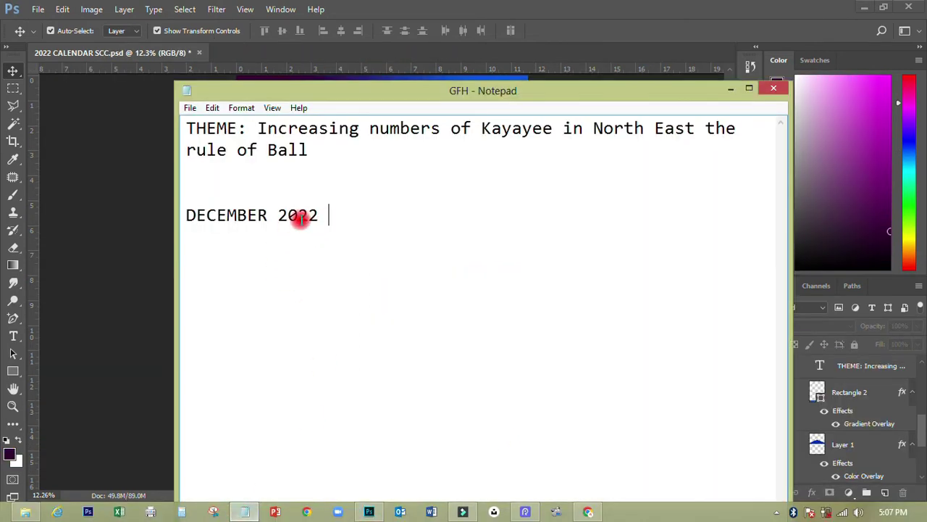
pyautogui.moveTo(300, 218); pyautogui.dragTo(207, 210)
pyautogui.moveTo(186, 126); pyautogui.dragTo(325, 155)
pyautogui.rightClick(297, 153)
pyautogui.click(300, 196)
pyautogui.click(151, 269)
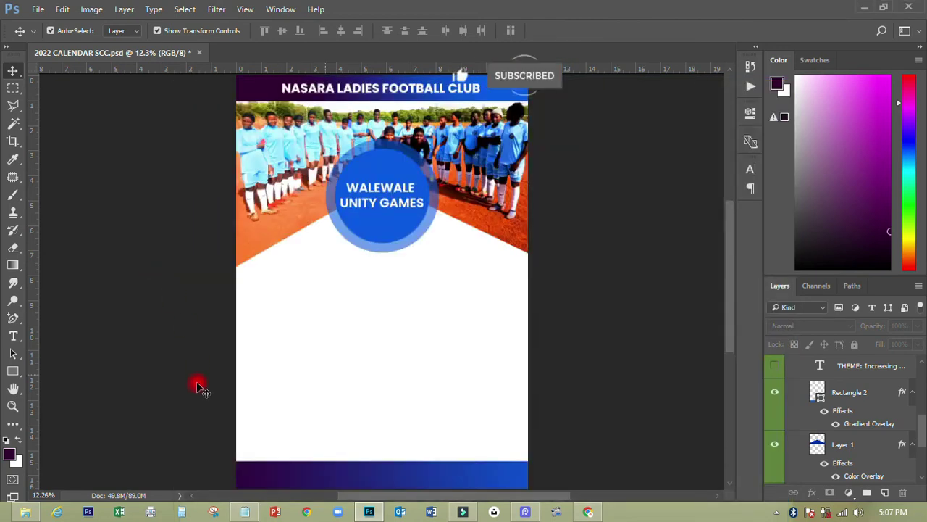
# Paste the copied THEME sentence into 2022 CALENDAR SCC.psd in Photoshop as a new text layer on the footer strip
pyautogui.click(13, 336)
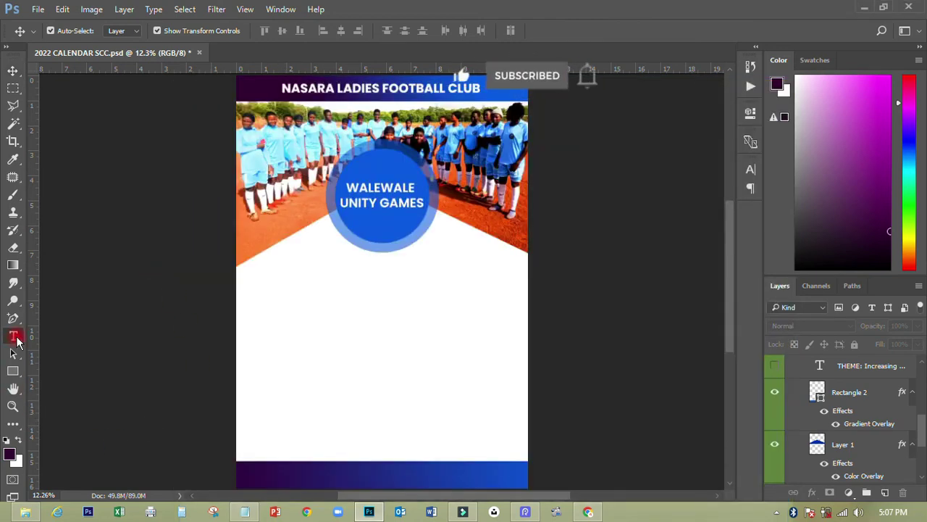
pyautogui.click(343, 473)
pyautogui.rightClick(341, 467)
pyautogui.click(377, 232)
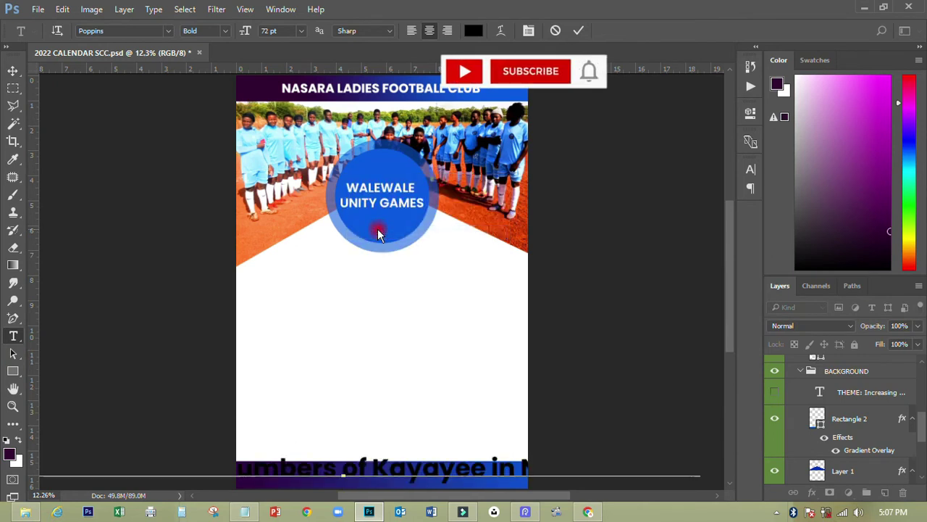
pyautogui.click(14, 72)
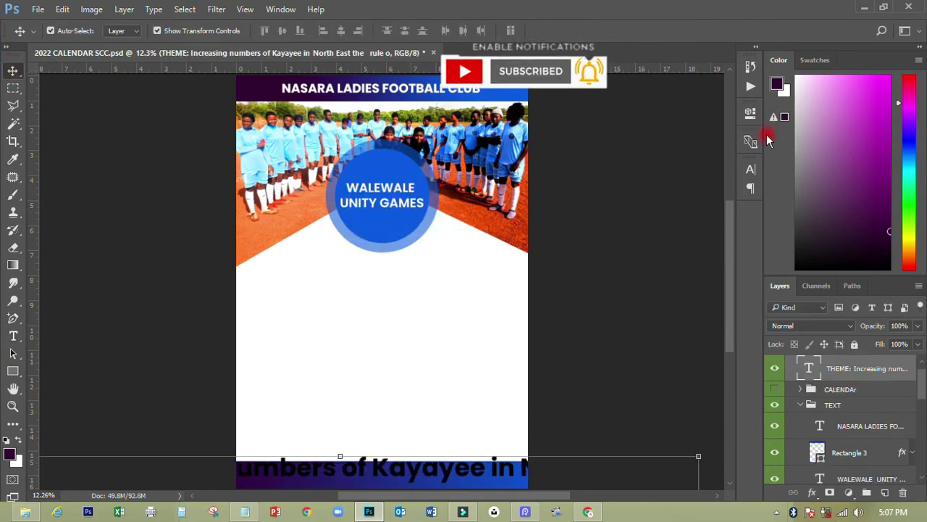
# Set the THEME text on the footer strip to 16 pt and color it white
pyautogui.click(749, 170)
pyautogui.click(650, 206)
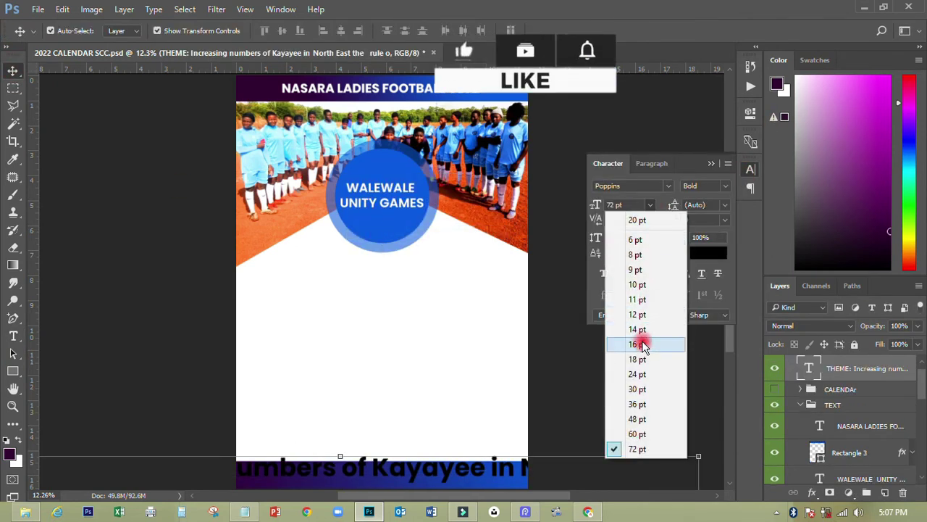
pyautogui.click(638, 344)
pyautogui.click(707, 252)
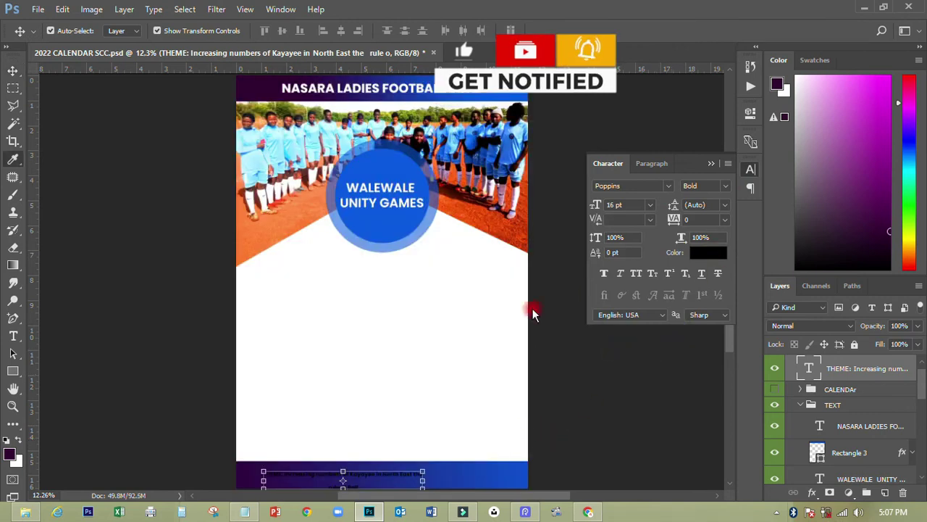
pyautogui.click(891, 156)
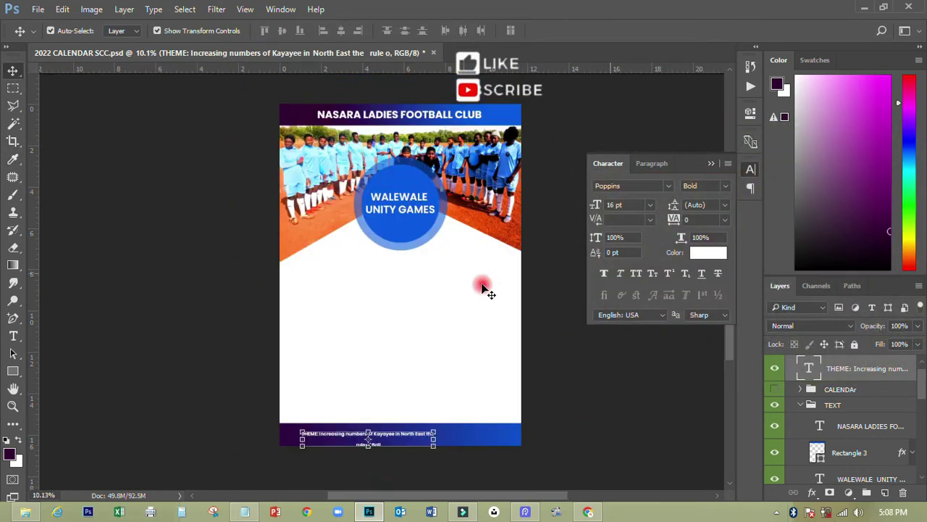
# Remove the break before "rule of Ball" so the THEME text runs on one line, and reposition it within the footer strip
pyautogui.scroll(3, 379, 387)
pyautogui.scroll(4, 390, 455)
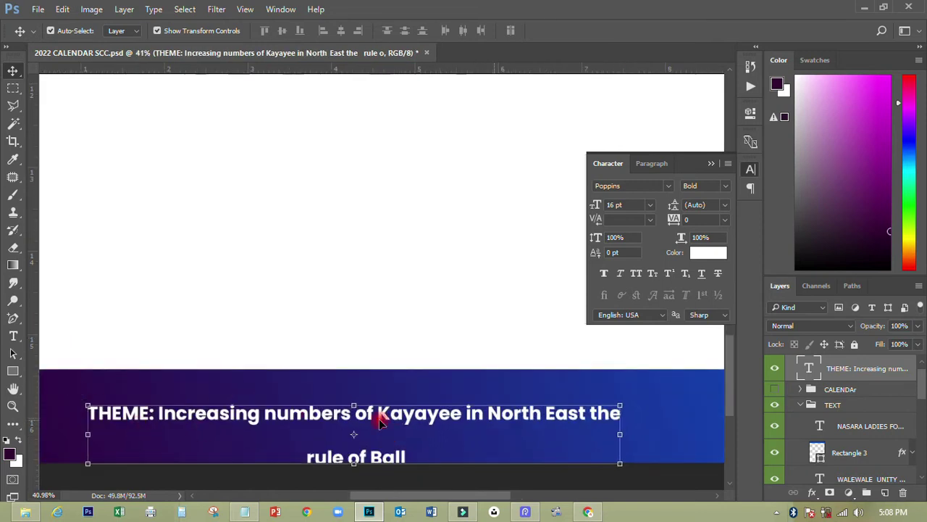
pyautogui.click(11, 334)
pyautogui.click(310, 456)
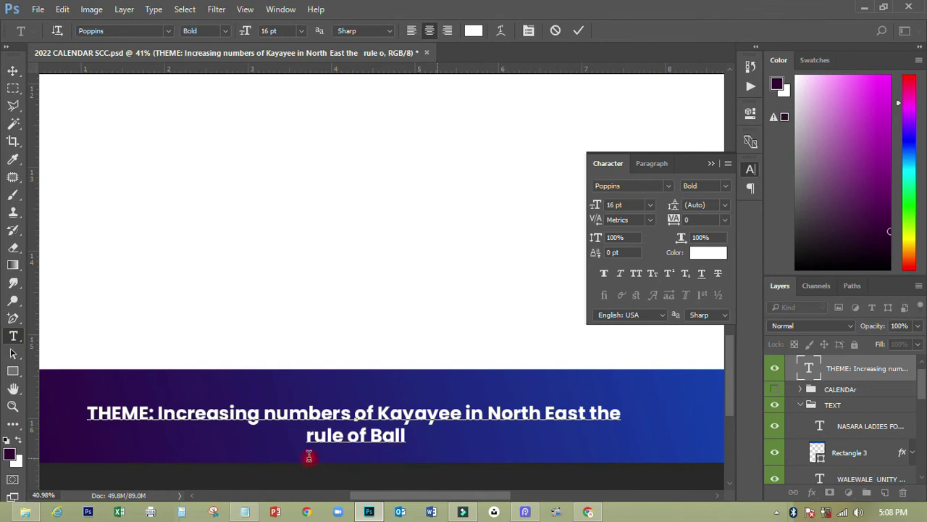
pyautogui.press('BackSpace')
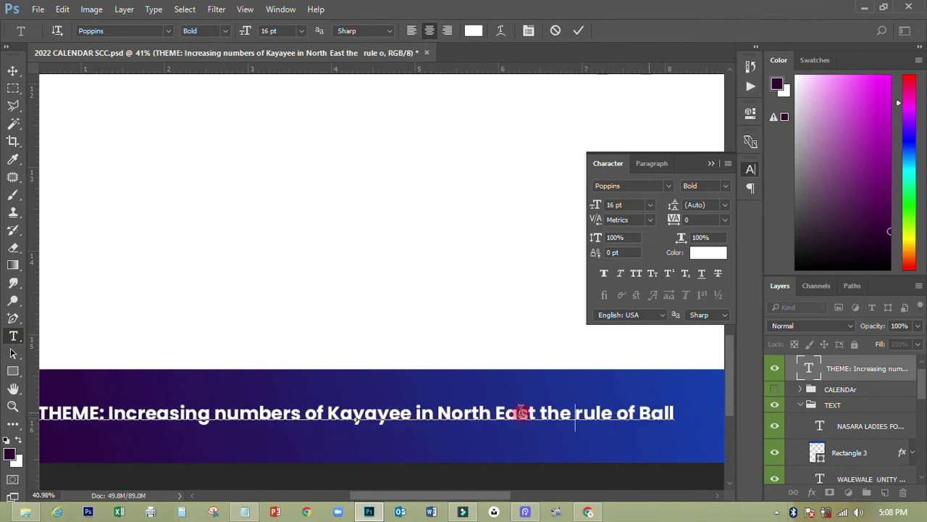
pyautogui.scroll(-3, 520, 412)
pyautogui.click(12, 70)
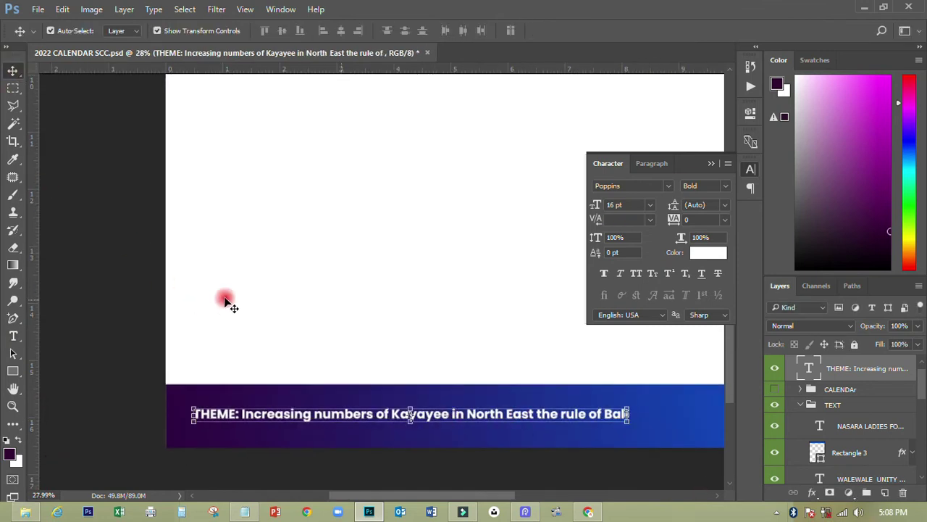
pyautogui.moveTo(561, 419); pyautogui.dragTo(612, 426)
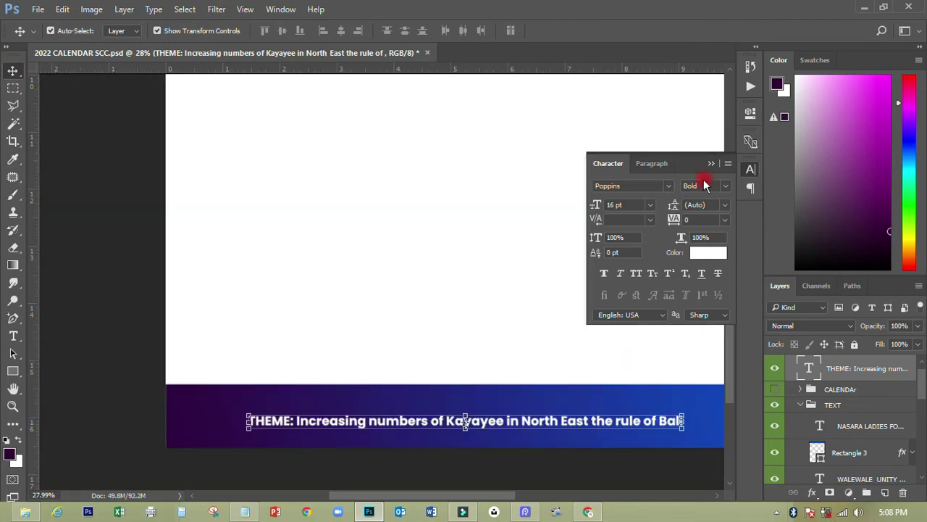
# Change the THEME text to Poppins Medium at 24 pt and center it across the footer strip
pyautogui.scroll(3, 399, 408)
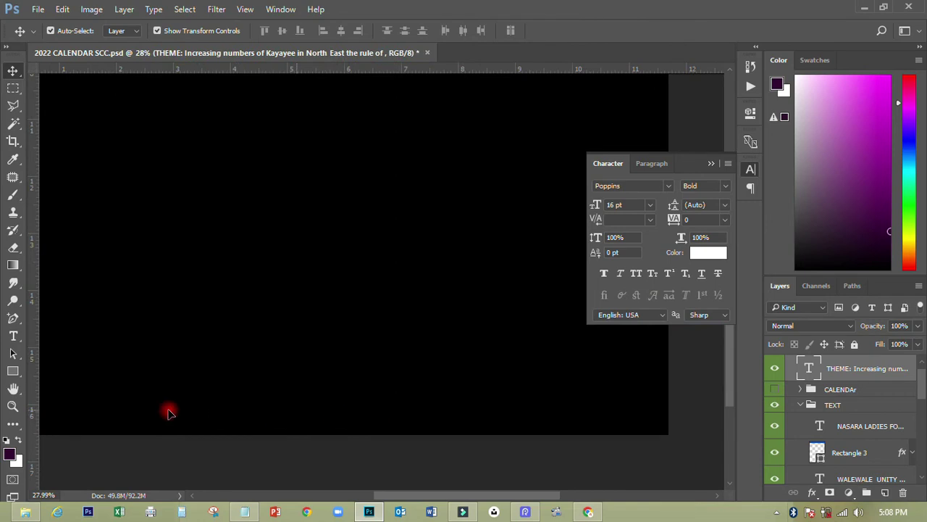
pyautogui.scroll(-3, 386, 462)
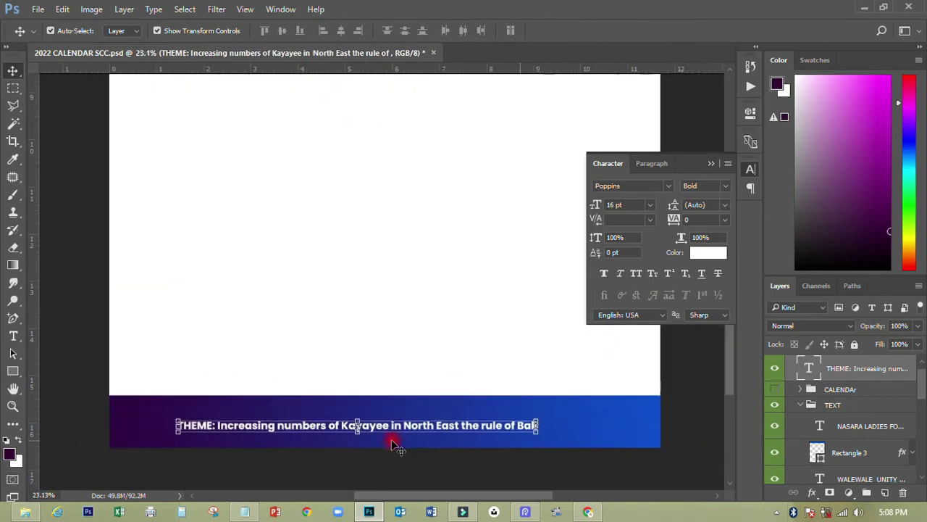
pyautogui.click(725, 189)
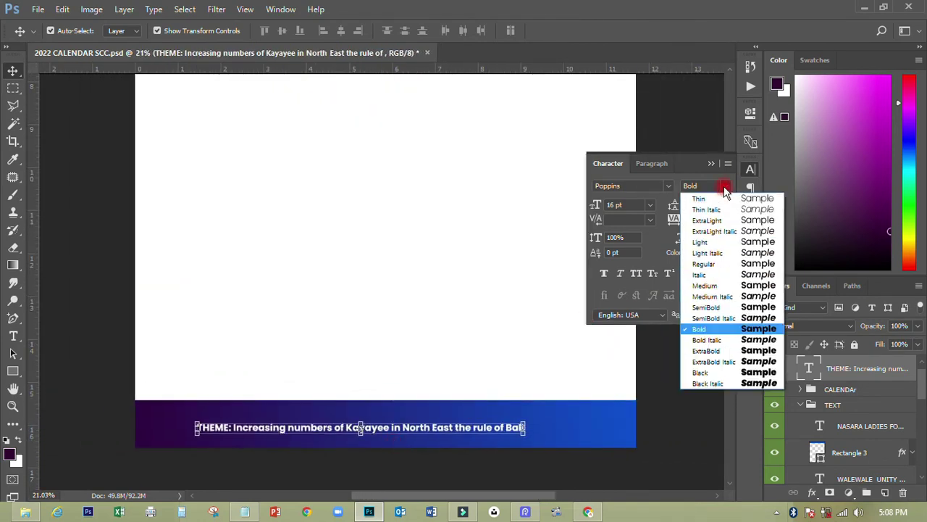
pyautogui.click(714, 284)
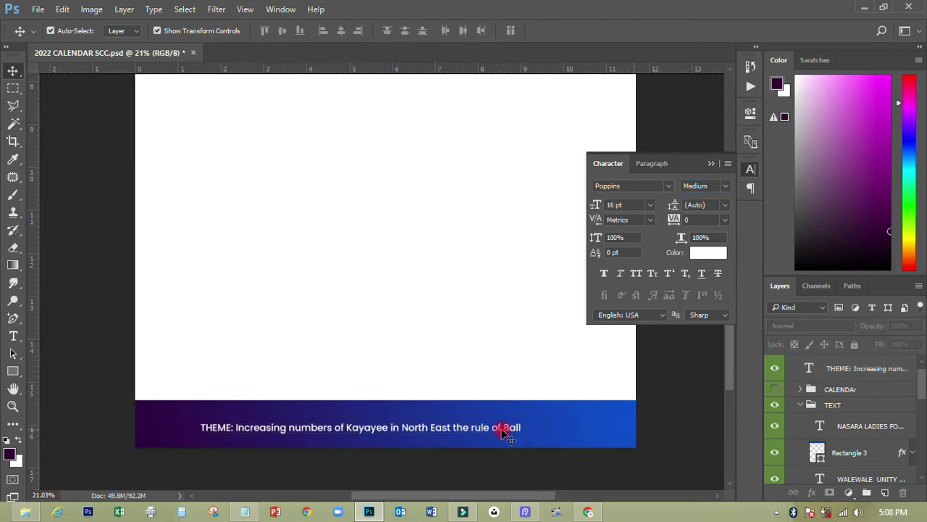
pyautogui.click(650, 205)
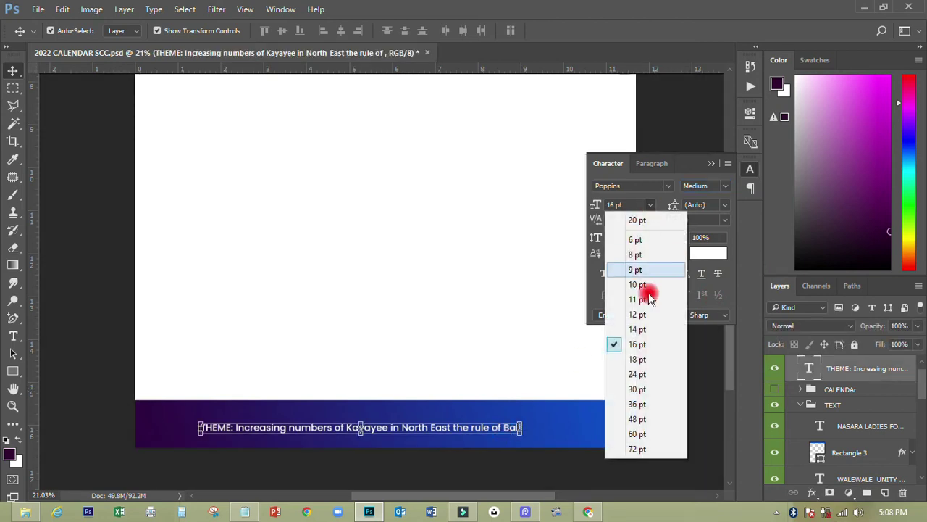
pyautogui.click(642, 356)
pyautogui.click(648, 209)
pyautogui.click(641, 373)
pyautogui.click(495, 458)
pyautogui.moveTo(490, 425); pyautogui.dragTo(519, 426)
pyautogui.click(442, 477)
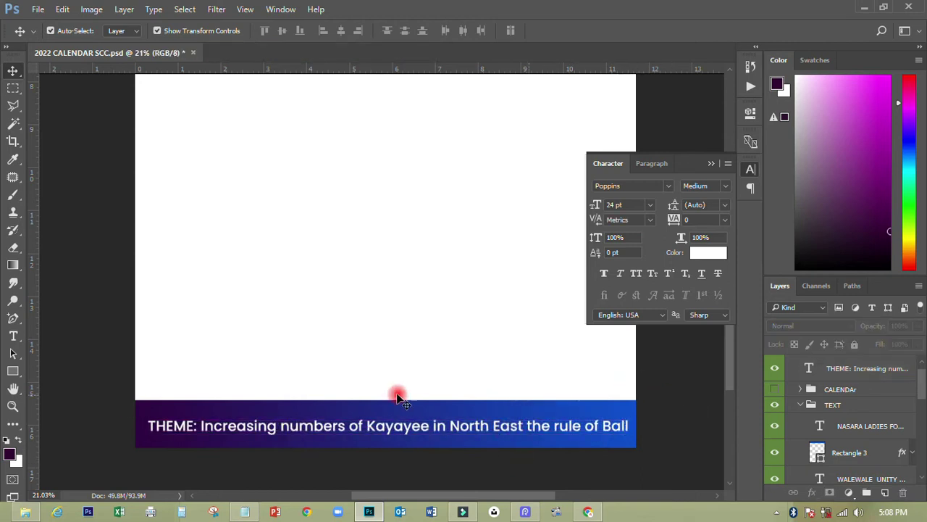
# Close the character settings and save the calendar document
pyautogui.click(750, 169)
pyautogui.click(33, 10)
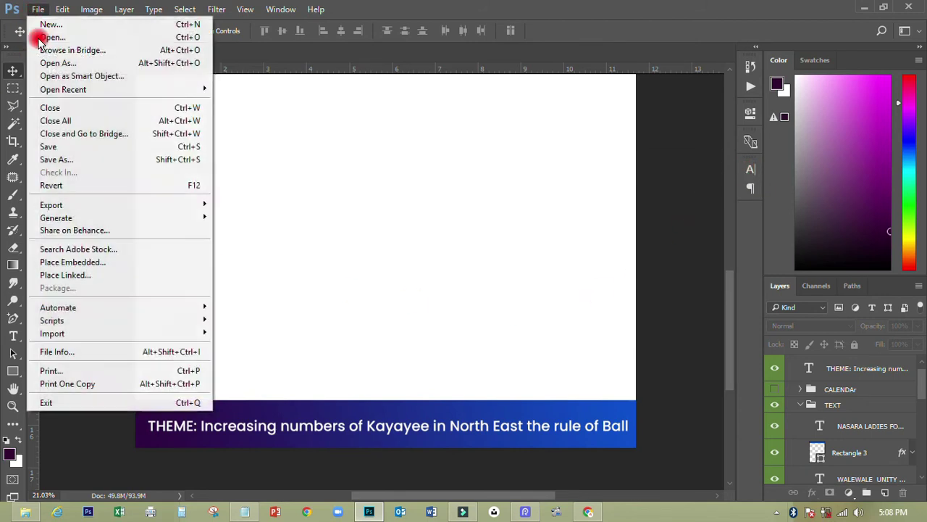
pyautogui.click(52, 148)
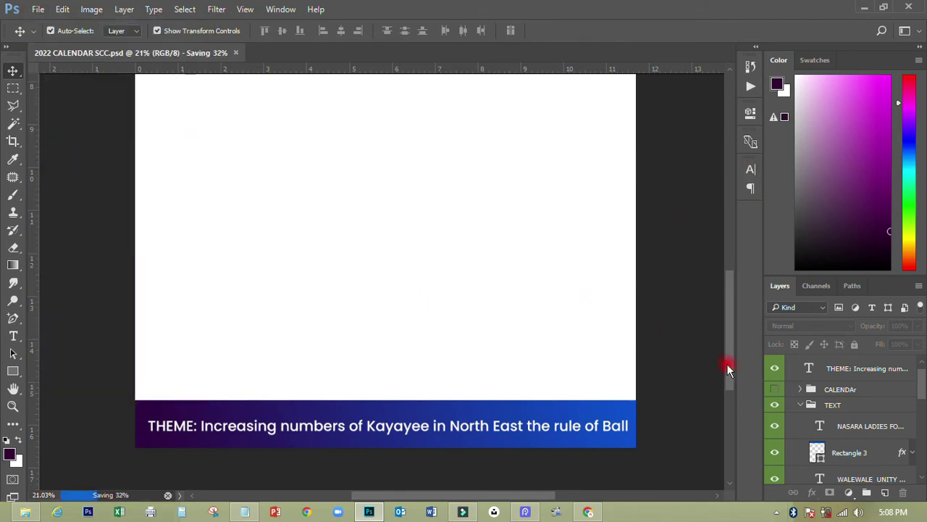
# Switch to the GFH file in Notepad and copy the line "DECEMBER 2022"
pyautogui.moveTo(731, 357); pyautogui.dragTo(517, 355)
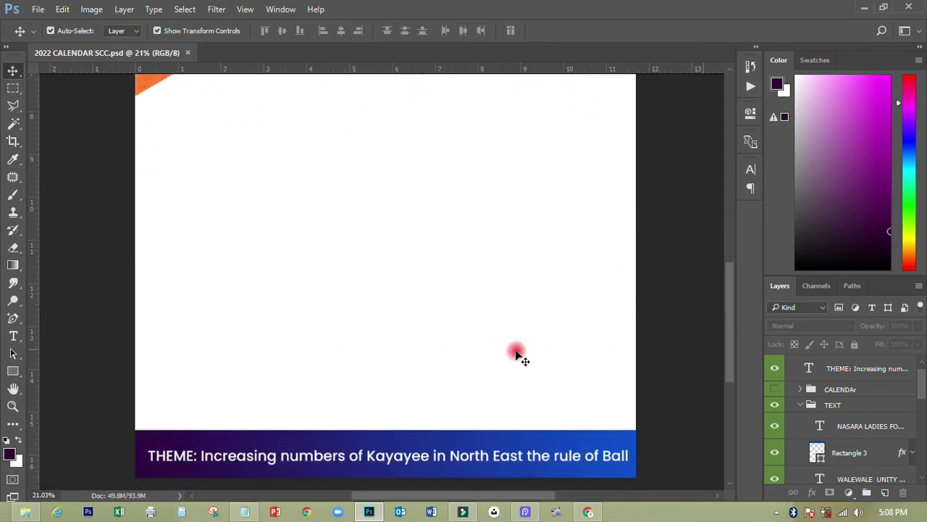
pyautogui.scroll(-3, 446, 354)
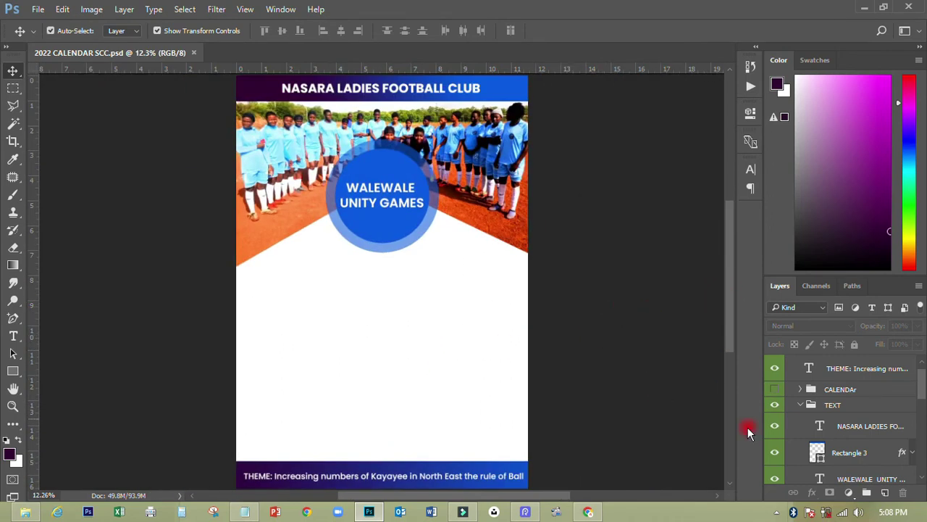
pyautogui.click(242, 512)
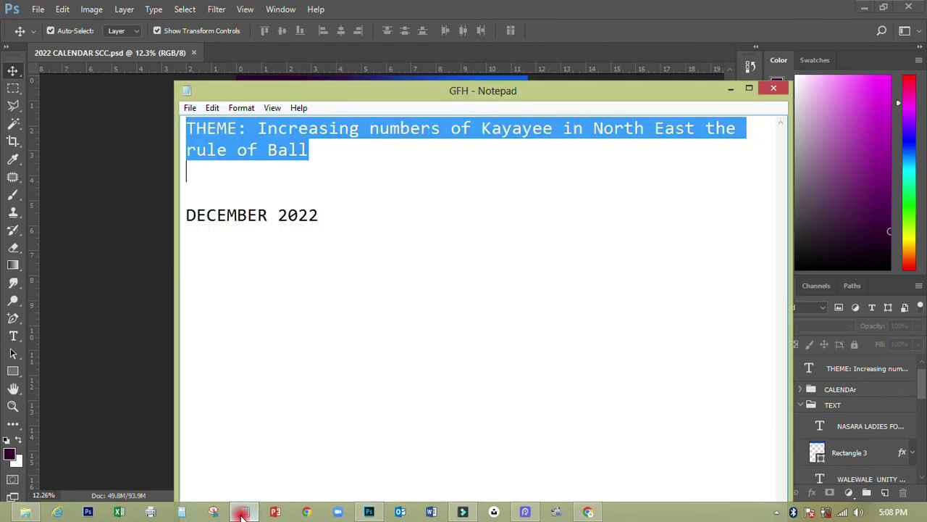
pyautogui.moveTo(330, 216); pyautogui.dragTo(189, 223)
pyautogui.rightClick(189, 223)
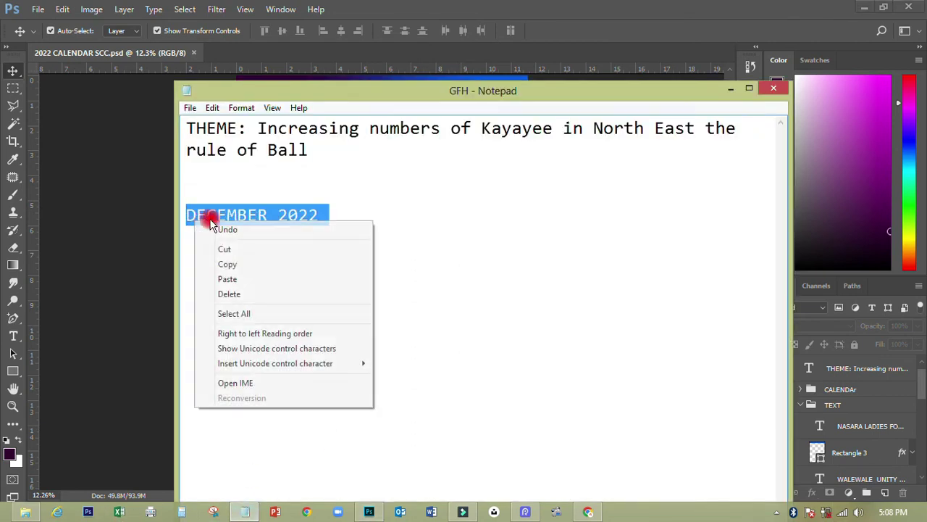
pyautogui.click(222, 265)
# Return to Photoshop and paste "DECEMBER 2022" as a new text layer in the white area below the circle
pyautogui.click(141, 256)
pyautogui.click(11, 335)
pyautogui.click(410, 311)
pyautogui.rightClick(410, 311)
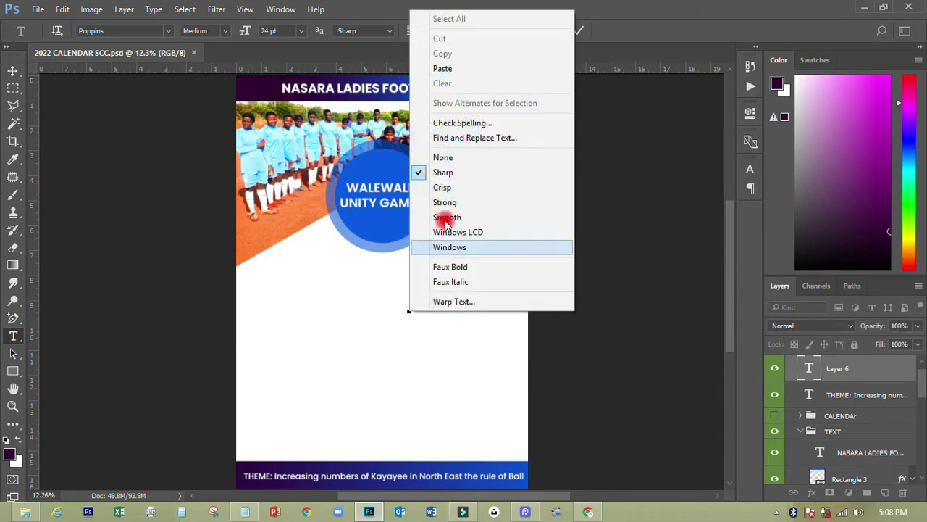
pyautogui.click(449, 67)
pyautogui.click(16, 70)
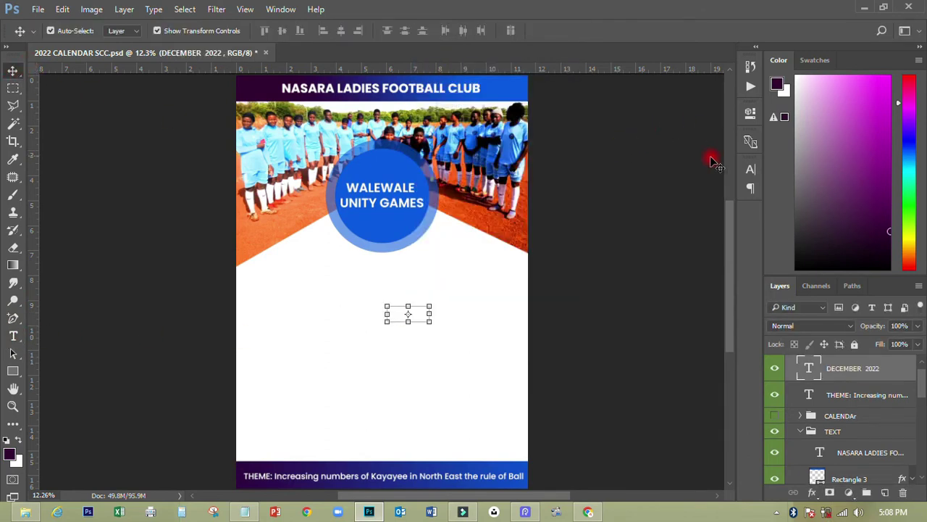
# Color the DECEMBER 2022 text blue (#0759e1) by sampling the title circle
pyautogui.click(751, 171)
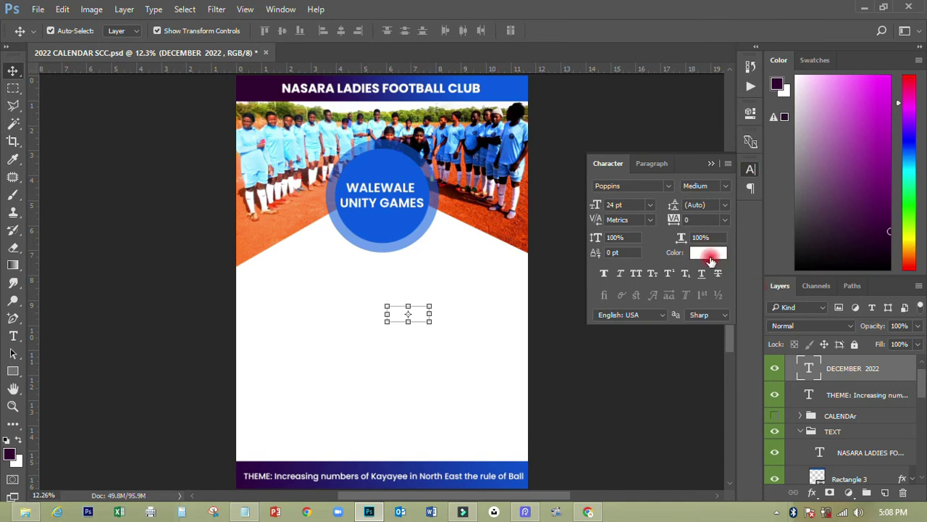
pyautogui.click(714, 255)
pyautogui.click(384, 228)
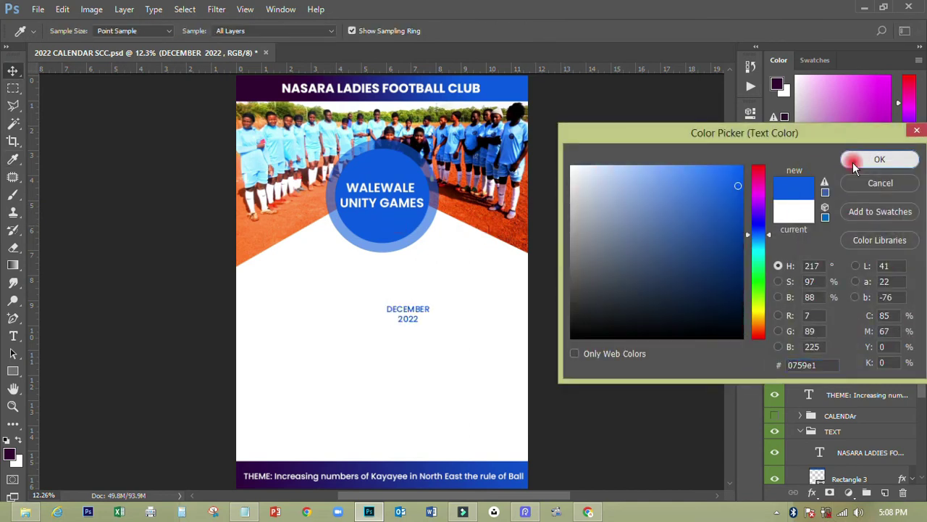
pyautogui.click(862, 159)
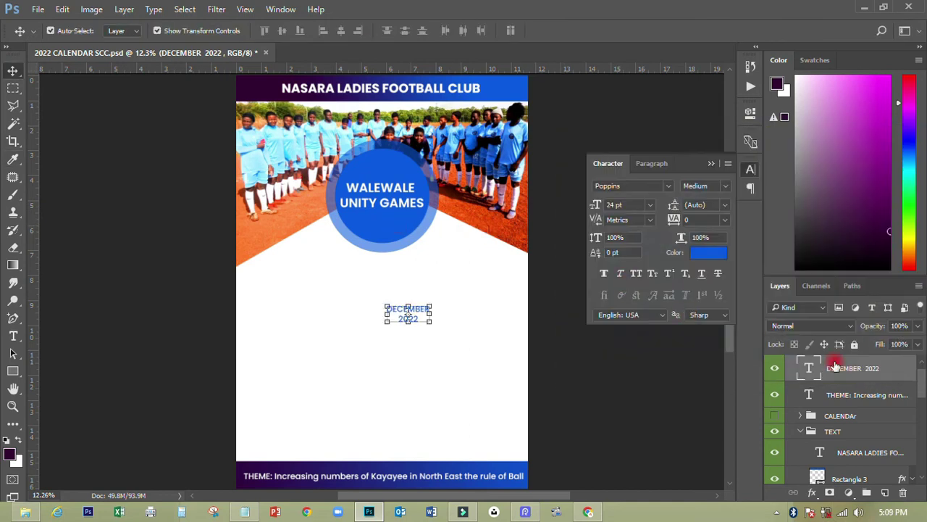
# Set the DECEMBER 2022 text to 60 pt Poppins Bold and place it in the right half of the white area
pyautogui.click(651, 207)
pyautogui.click(639, 434)
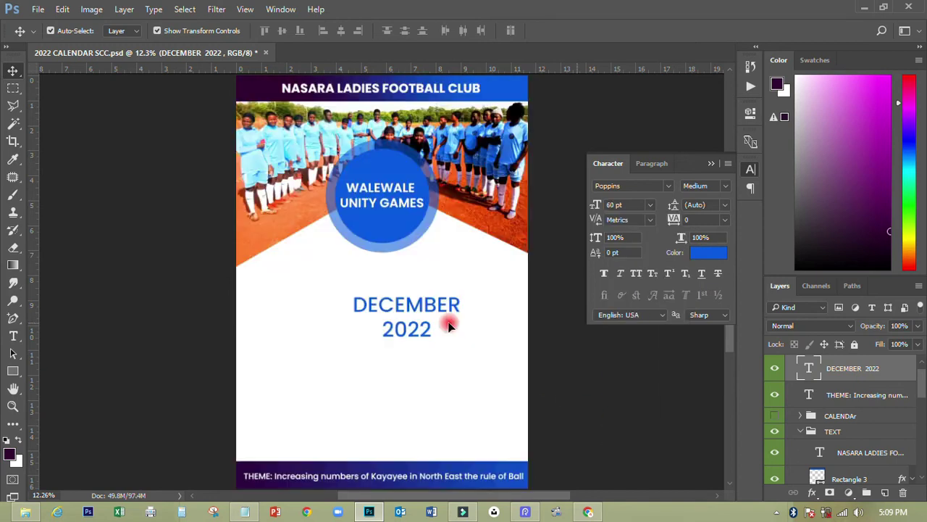
pyautogui.moveTo(430, 306); pyautogui.dragTo(480, 326)
pyautogui.click(726, 186)
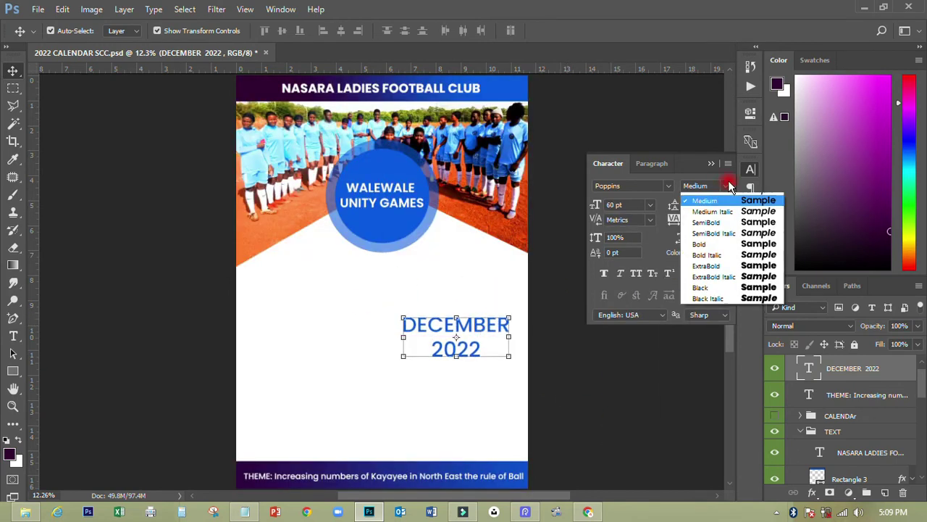
pyautogui.click(693, 325)
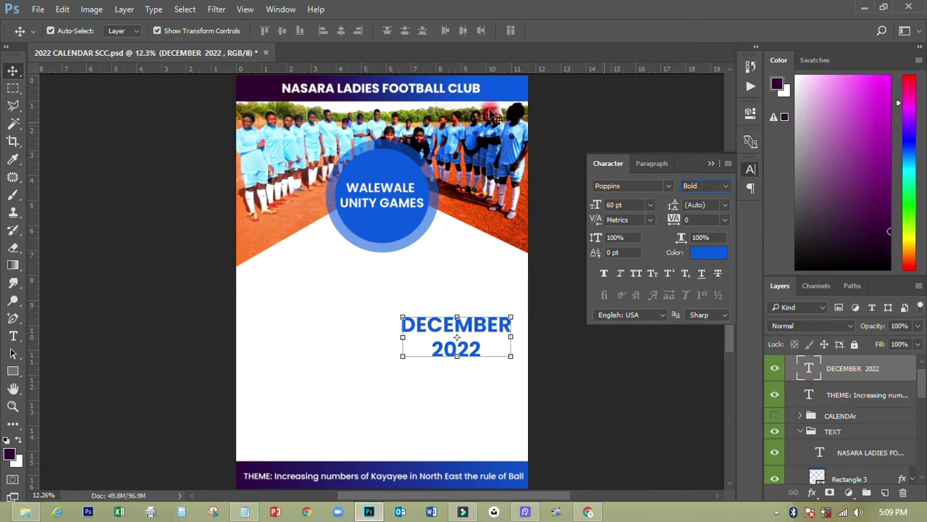
# Copy the layer style of the Rectangle 3 header strip and paste it onto the DECEMBER 2022 text
pyautogui.click(508, 90)
pyautogui.rightClick(849, 469)
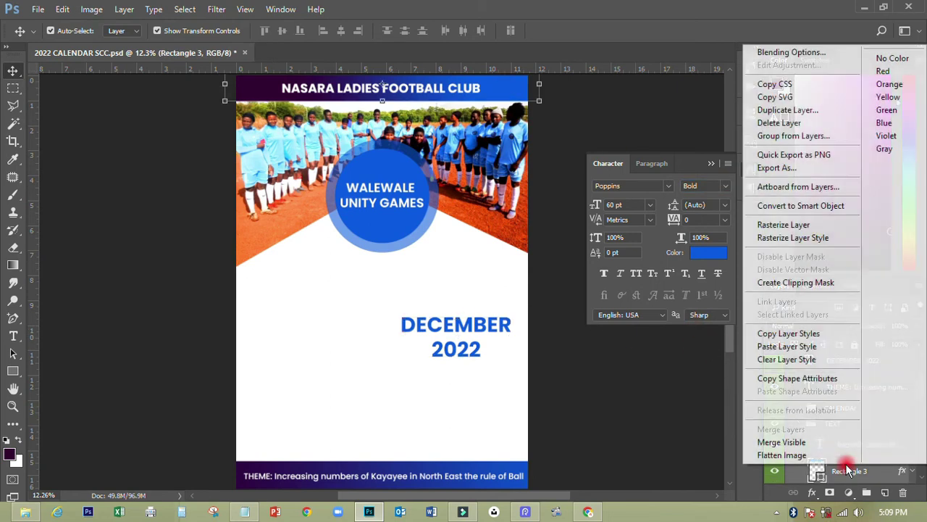
pyautogui.click(771, 331)
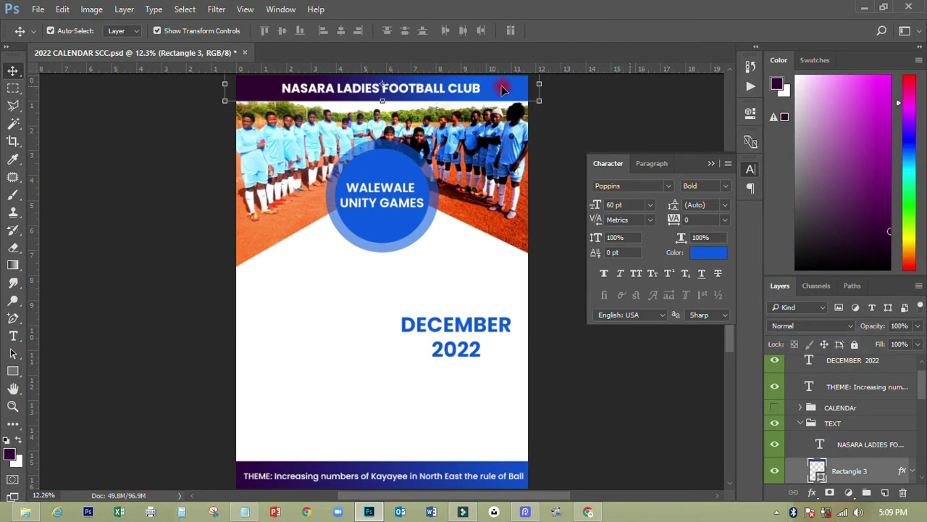
pyautogui.click(476, 325)
pyautogui.rightClick(863, 369)
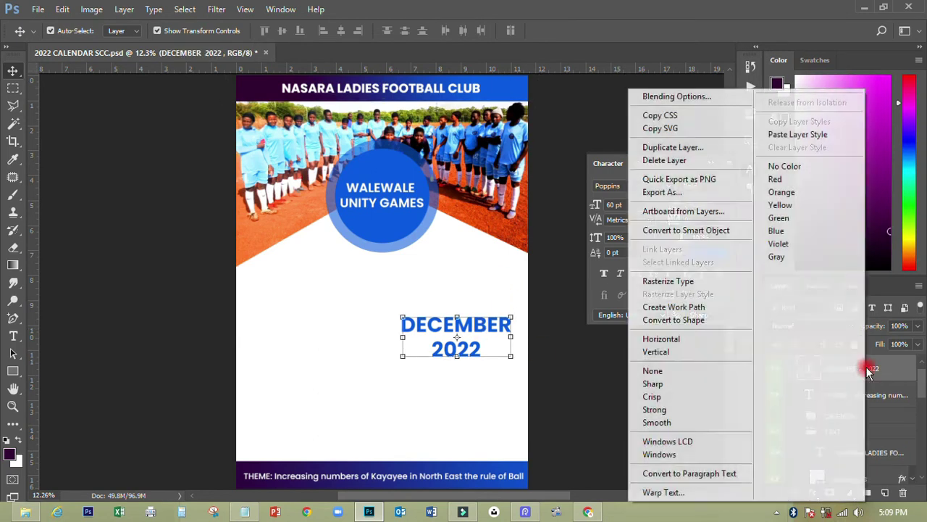
pyautogui.click(797, 135)
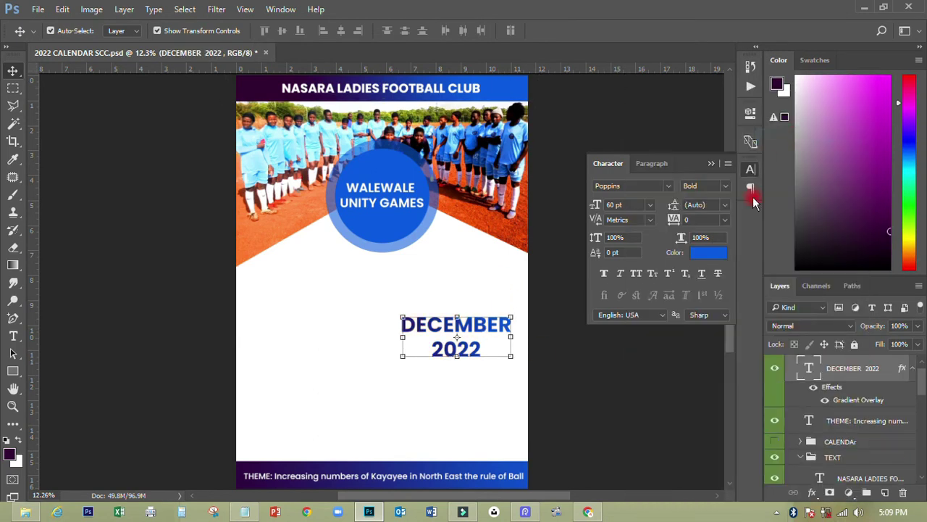
# Nudge the DECEMBER 2022 text slightly toward the page's right edge and save the document
pyautogui.moveTo(451, 325); pyautogui.dragTo(459, 325)
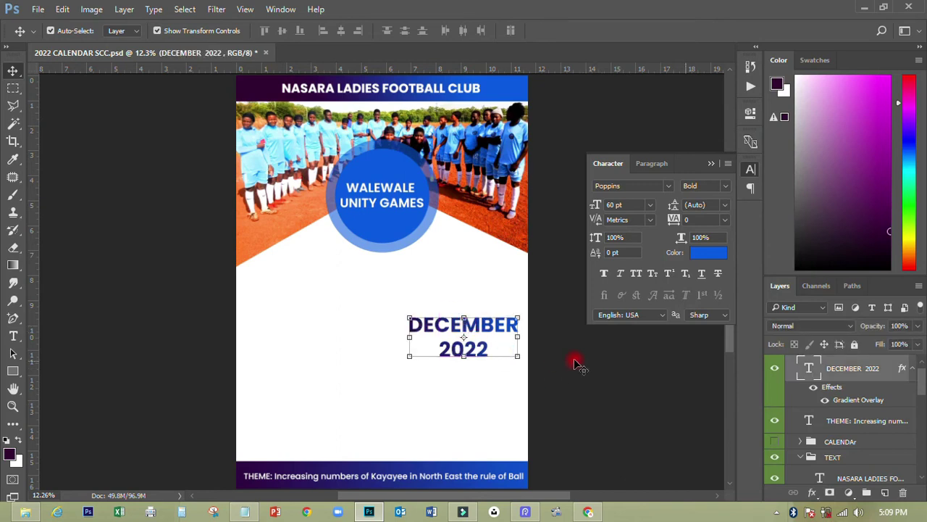
pyautogui.click(259, 277)
pyautogui.click(38, 9)
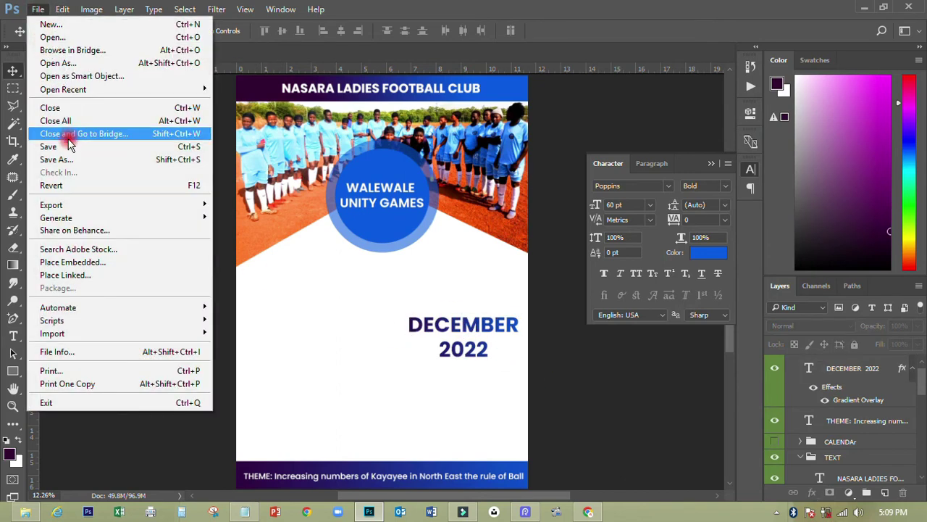
pyautogui.click(68, 142)
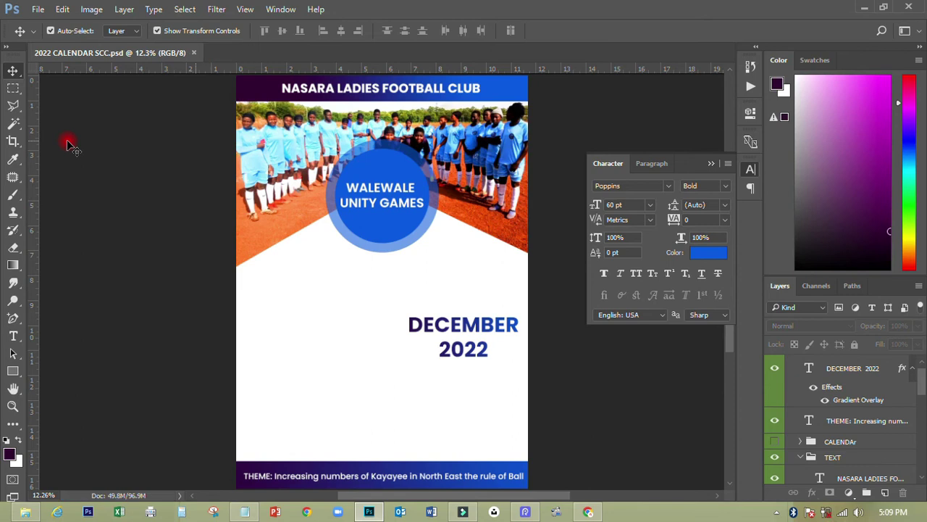